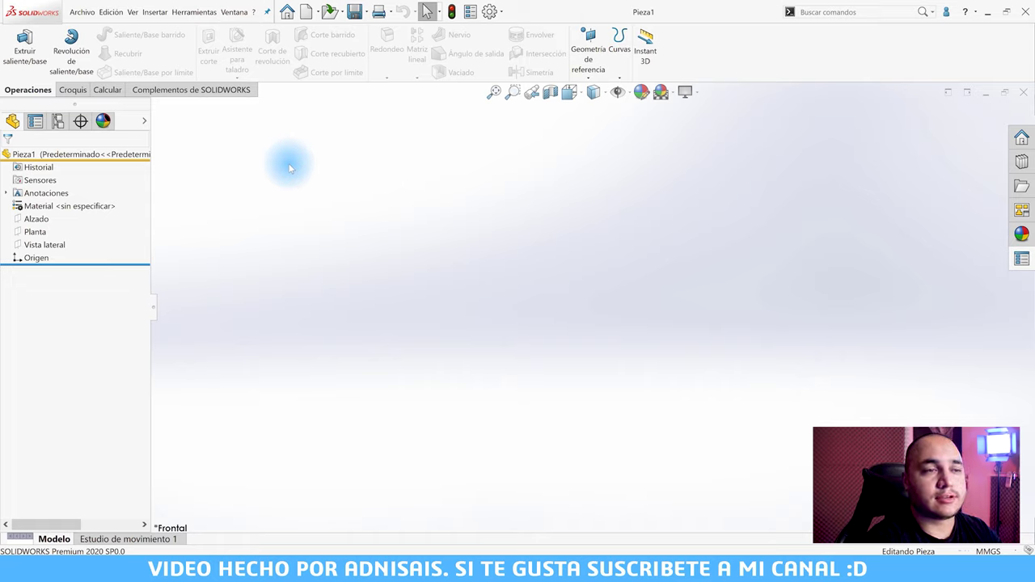
# - Select the Alzado, Planta and Vista lateral planes together and orbit to a tilted 3D view
pyautogui.click(36, 219)
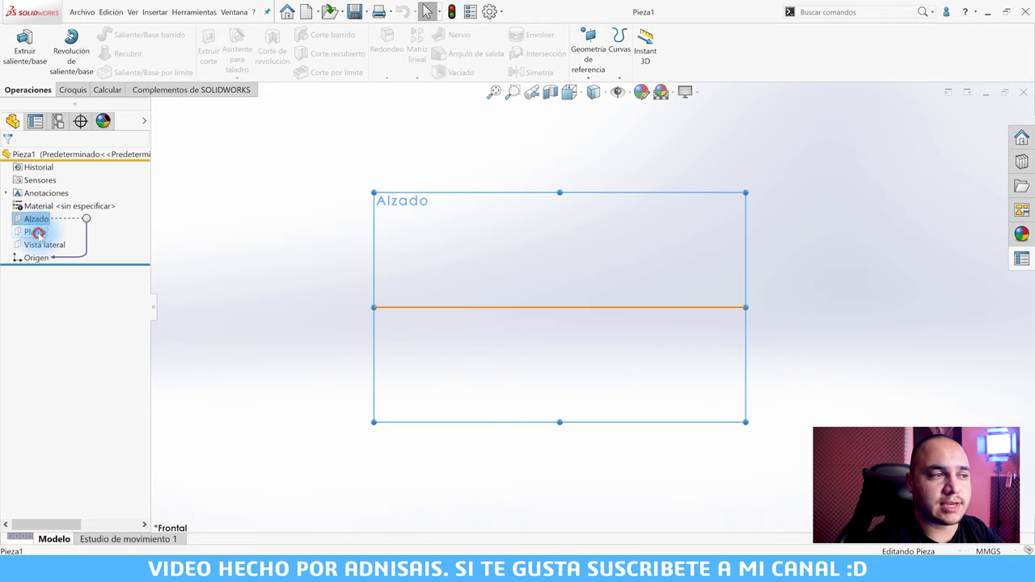
pyautogui.keyDown('ctrl'); pyautogui.click(35, 232); pyautogui.keyUp('ctrl')
pyautogui.keyDown('ctrl'); pyautogui.click(40, 245); pyautogui.keyUp('ctrl')
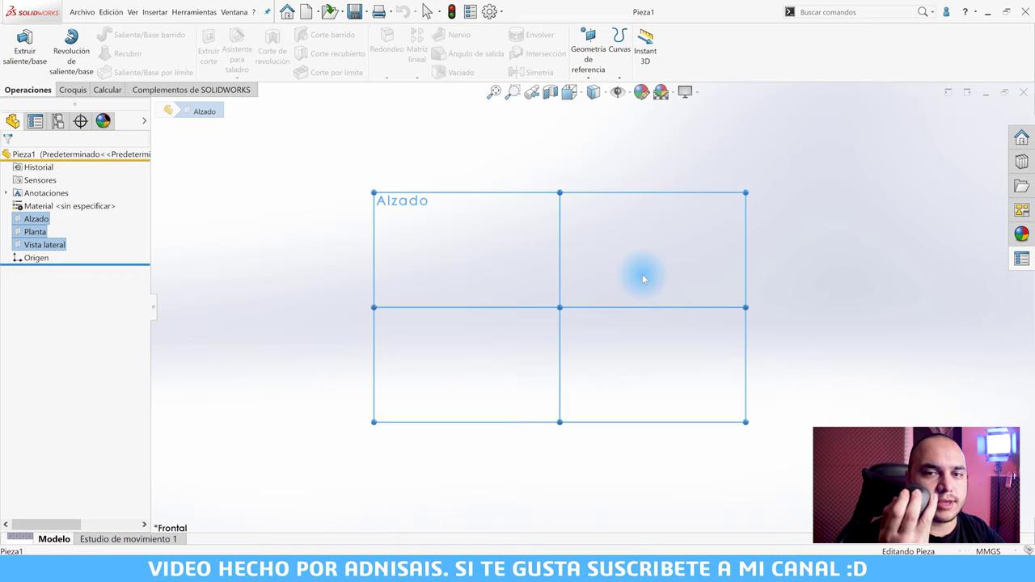
pyautogui.hotkey('ctrl', '7')
pyautogui.moveTo(637, 280)
pyautogui.mouseDown(button='middle')
pyautogui.moveTo(594, 289)
pyautogui.moveTo(614, 296)
pyautogui.moveTo(609, 317)
pyautogui.mouseUp(button='middle')
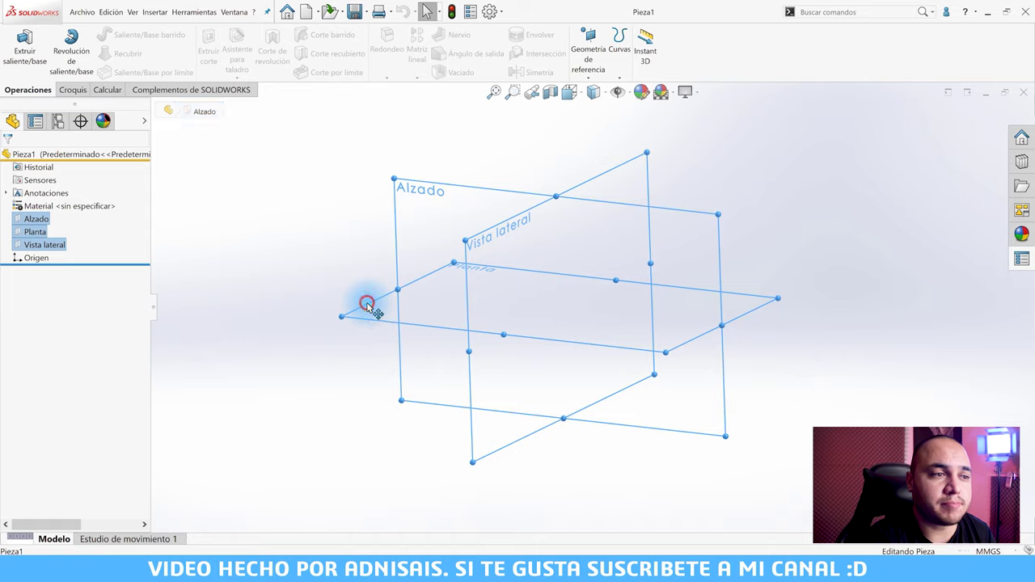
# - Start a new sketch, Croquis1, on the Planta plane
pyautogui.click(276, 267)
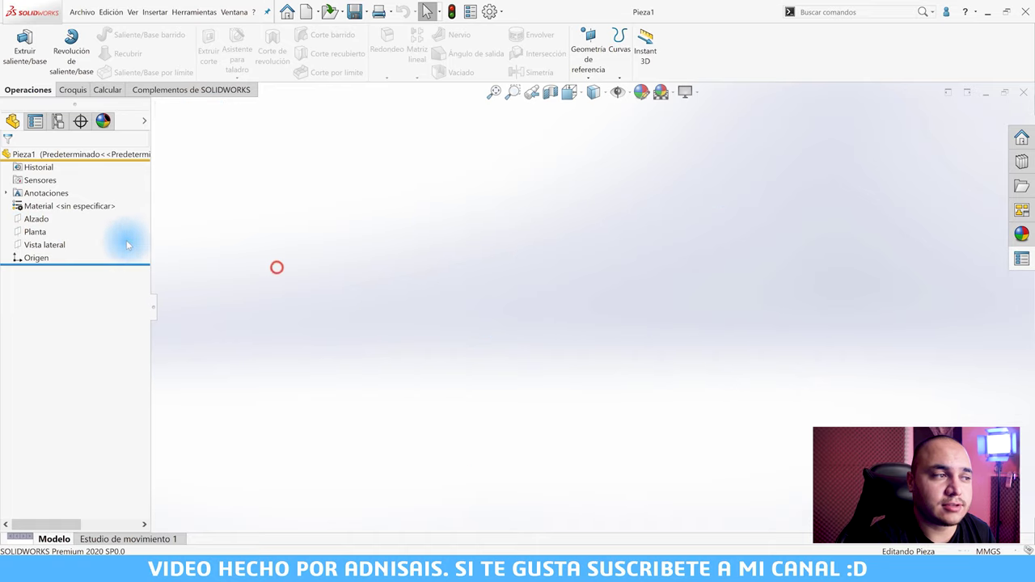
pyautogui.click(33, 231)
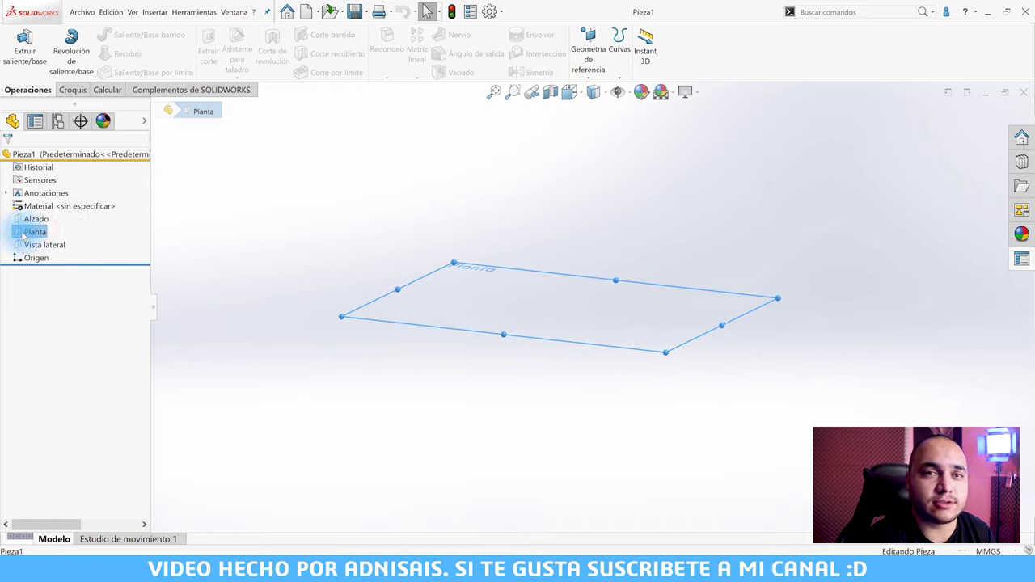
pyautogui.click(72, 91)
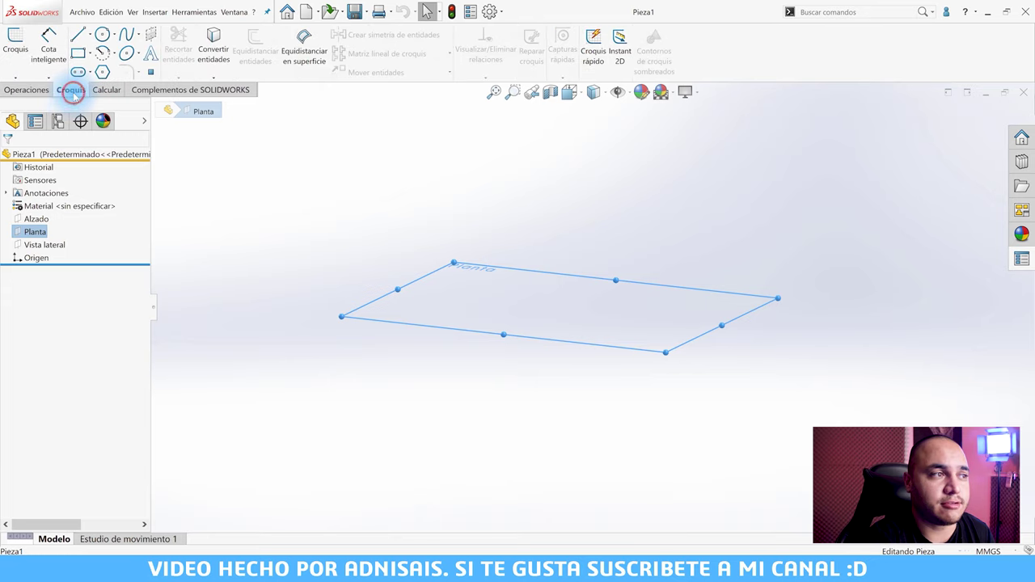
pyautogui.click(20, 56)
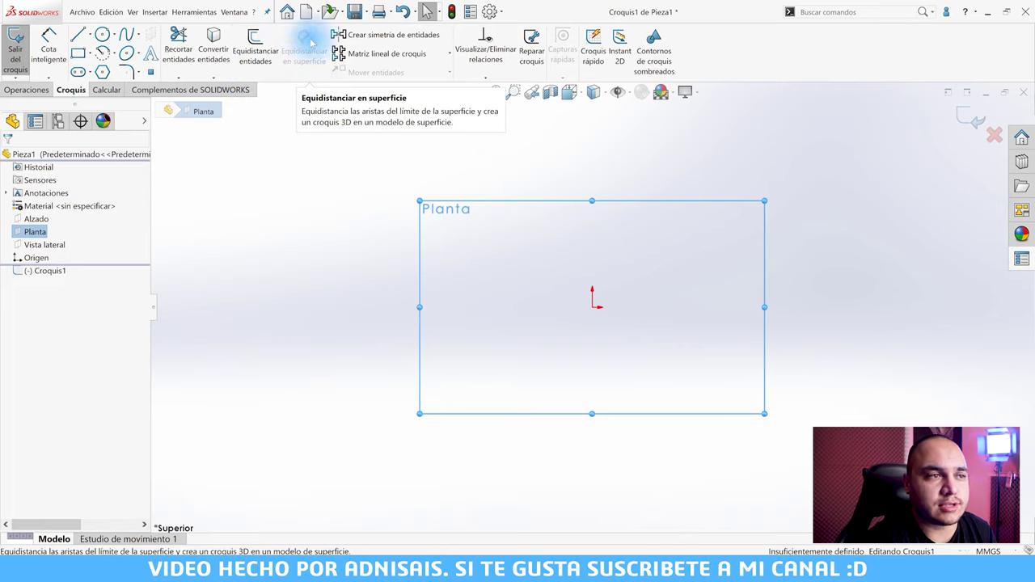
pyautogui.click(28, 89)
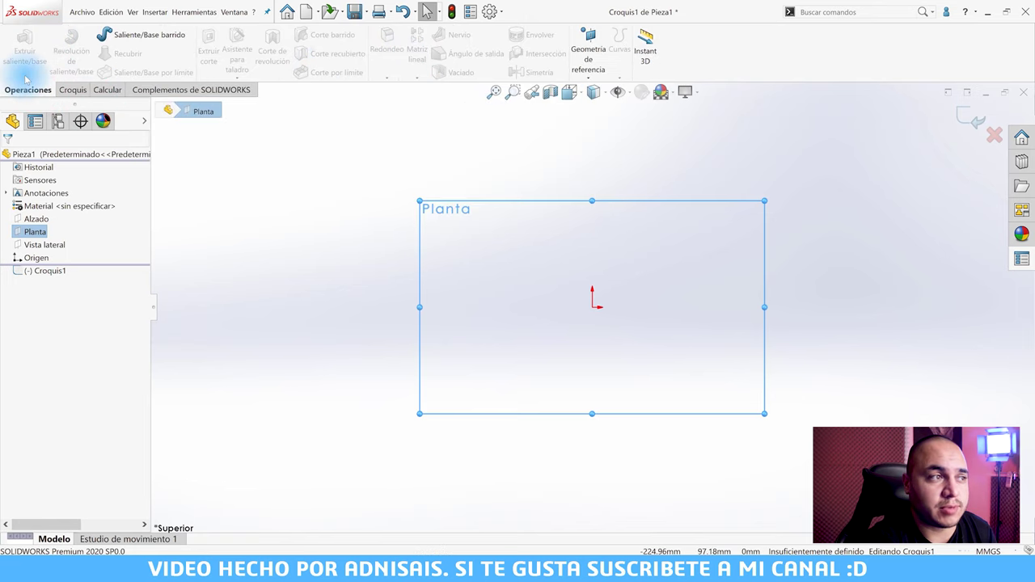
pyautogui.click(73, 89)
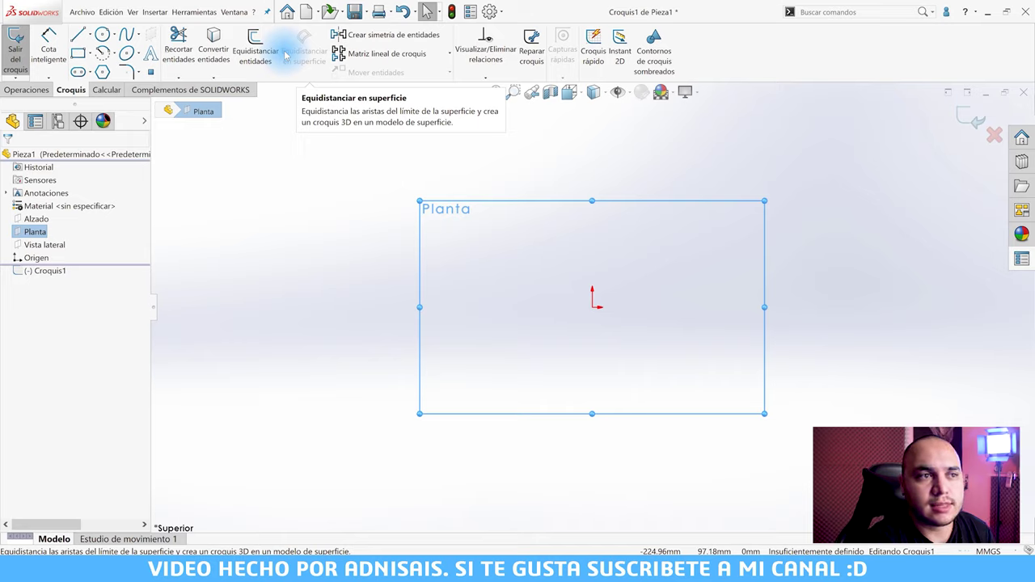
# - Deselect the Planta plane so only the sketch origin shows
pyautogui.click(315, 139)
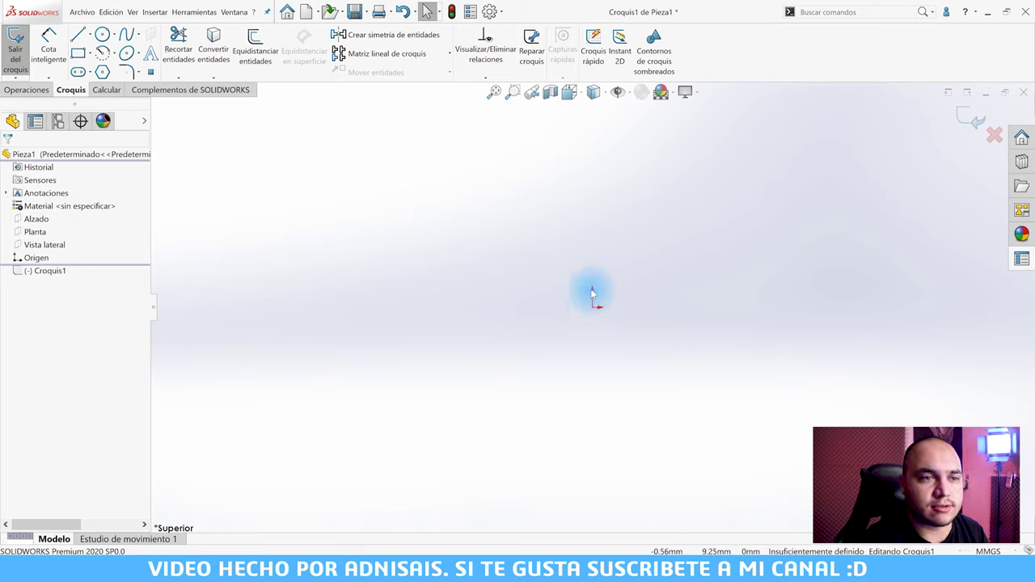
pyautogui.click(525, 286)
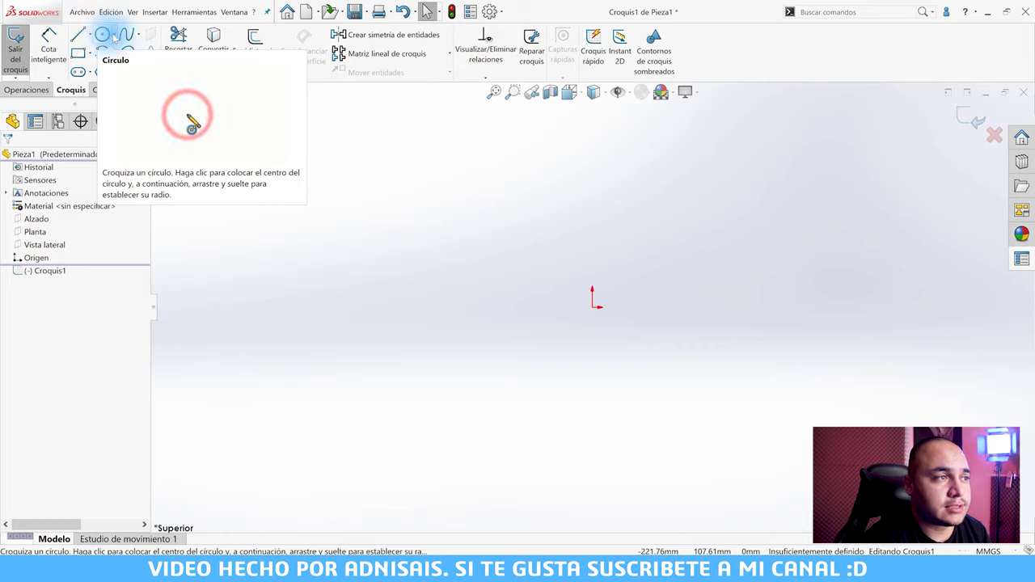
pyautogui.click(114, 36)
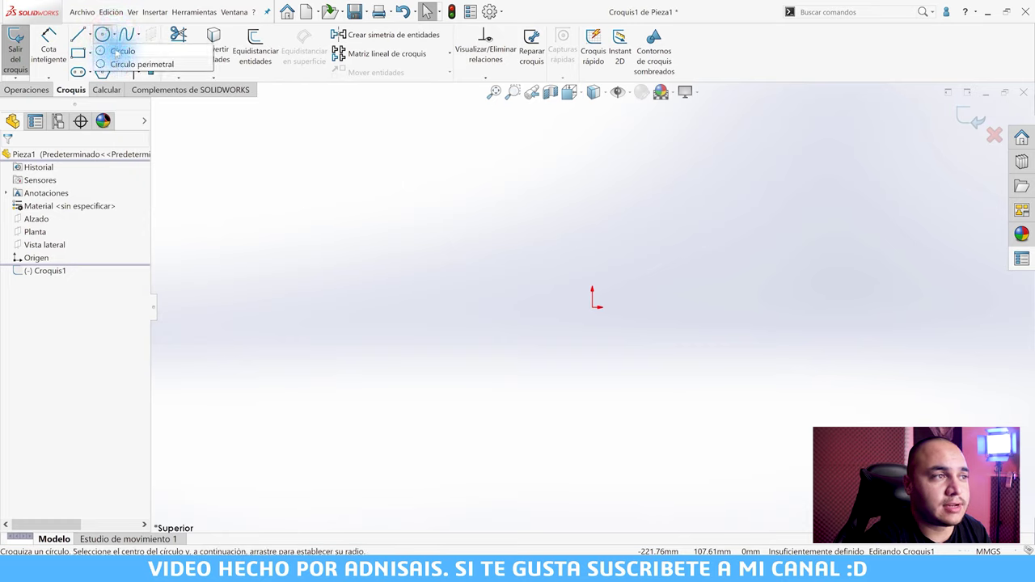
pyautogui.click(86, 34)
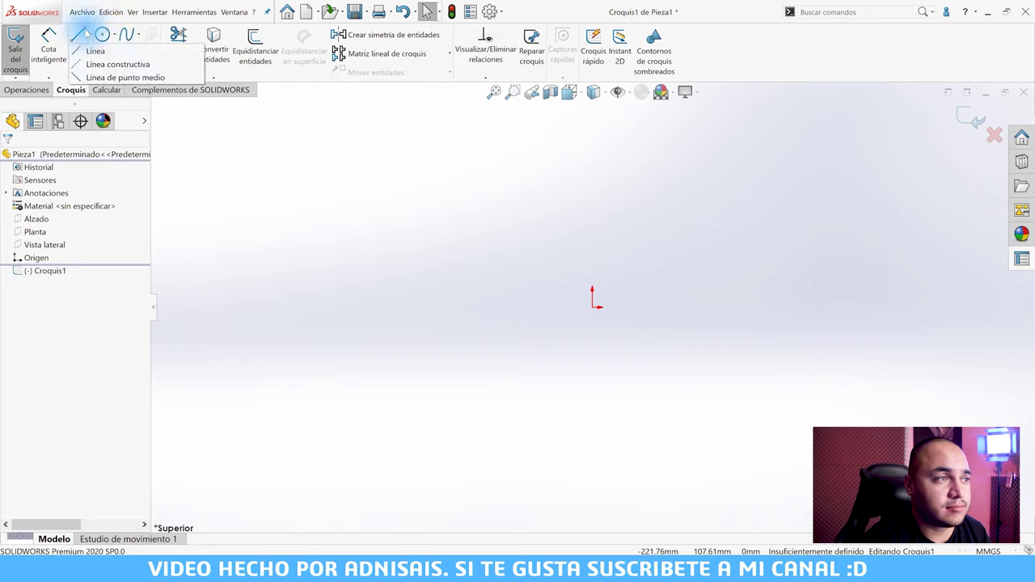
pyautogui.click(111, 34)
pyautogui.click(122, 38)
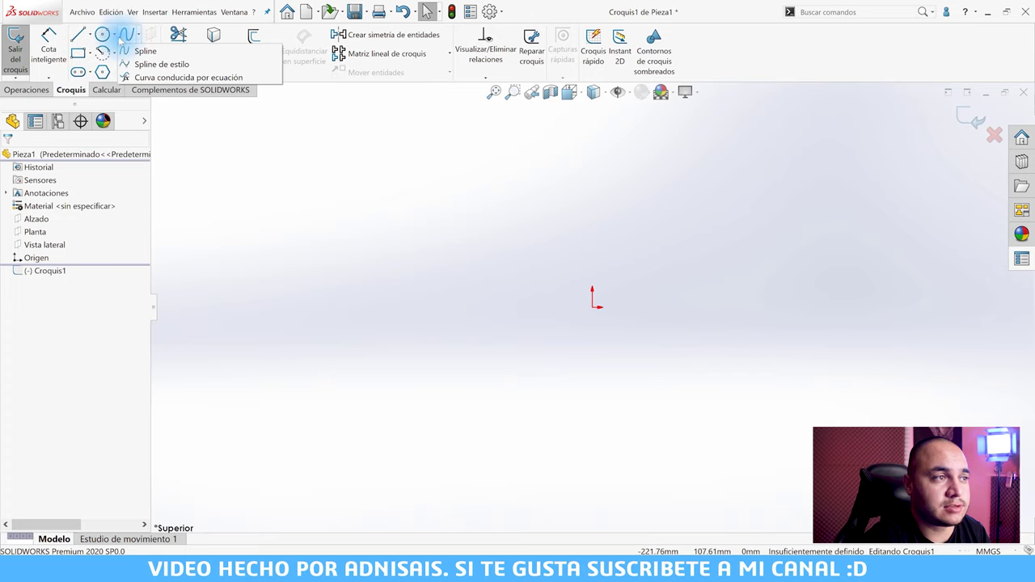
pyautogui.click(114, 34)
pyautogui.click(271, 161)
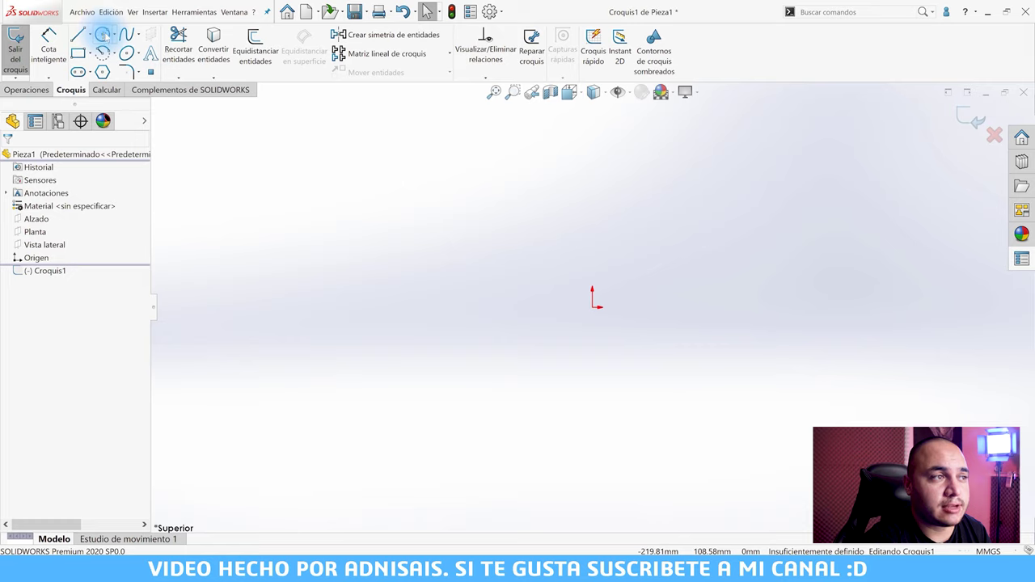
# - Draw a Círculo centred on the origin with a radius of about 40.26 mm
pyautogui.click(102, 34)
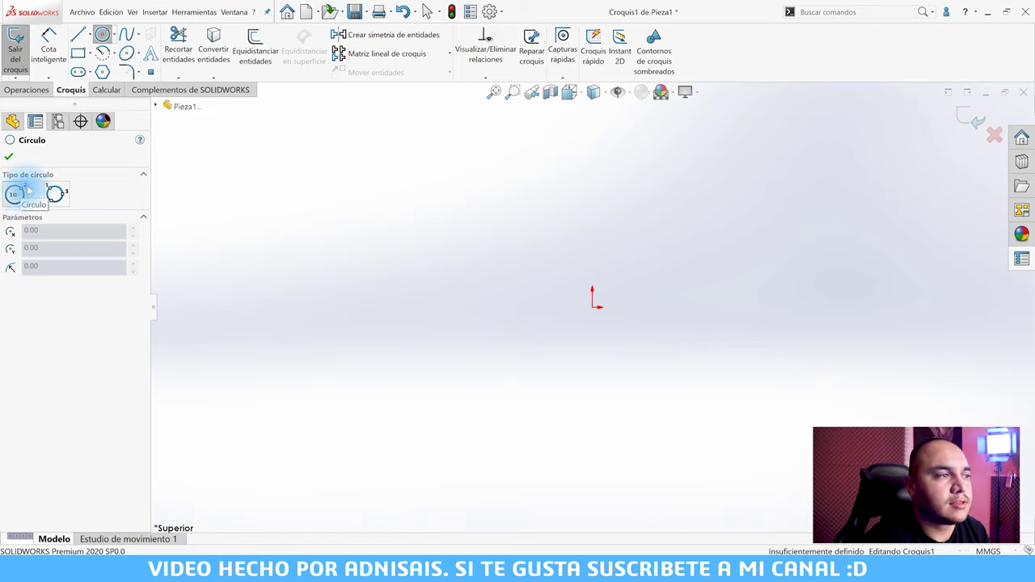
pyautogui.click(592, 305)
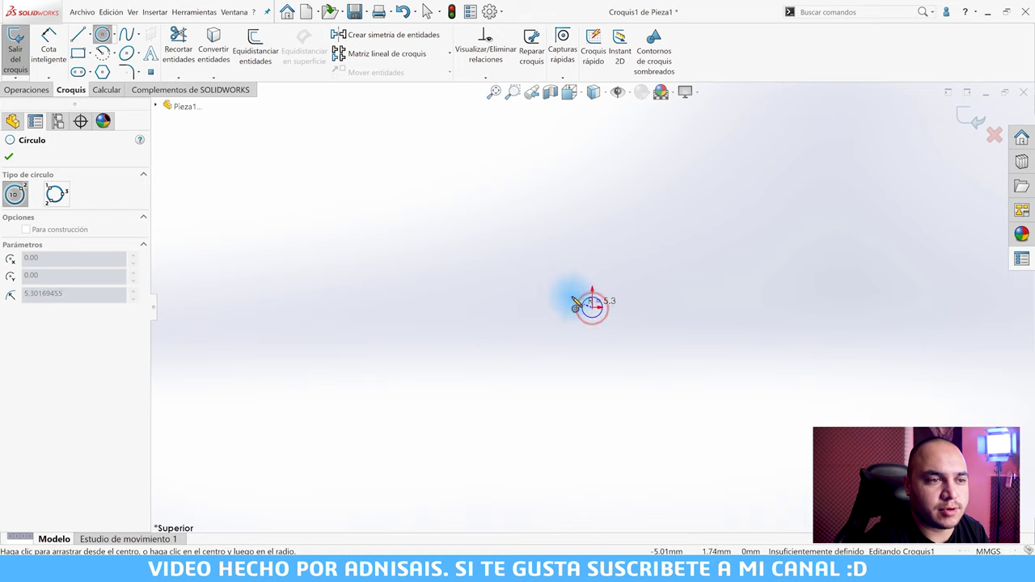
pyautogui.click(532, 270)
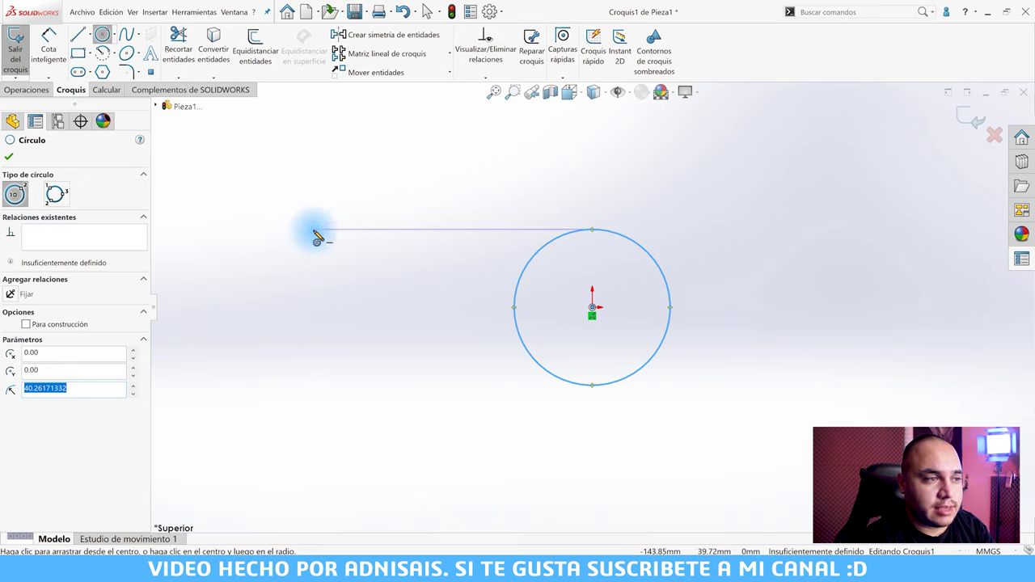
pyautogui.press('Escape')
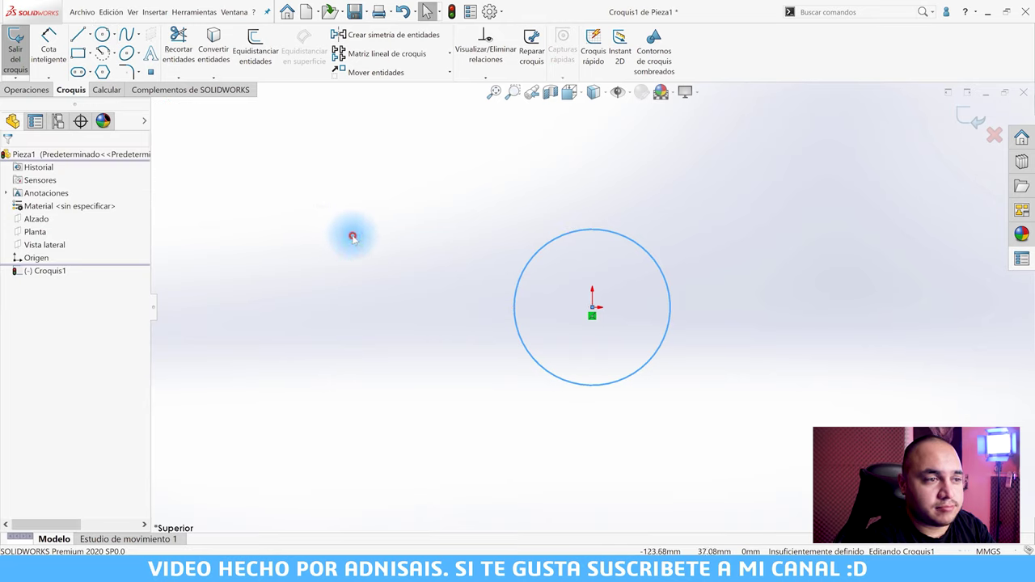
# - Drag the circle's edge to resize it to about 126.41 mm diameter
pyautogui.click(352, 235)
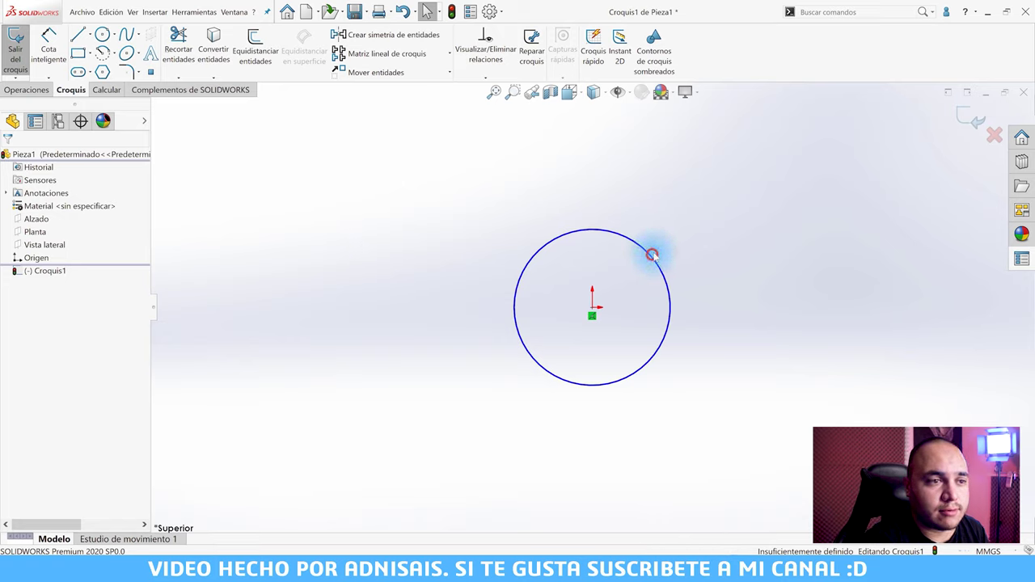
pyautogui.moveTo(649, 258); pyautogui.dragTo(717, 219)
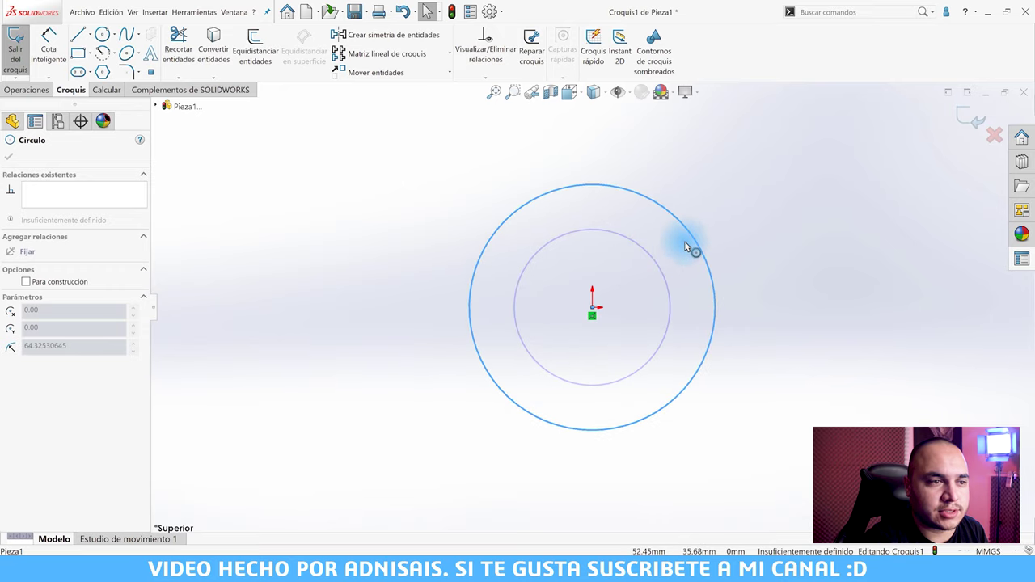
pyautogui.moveTo(716, 219); pyautogui.dragTo(685, 247)
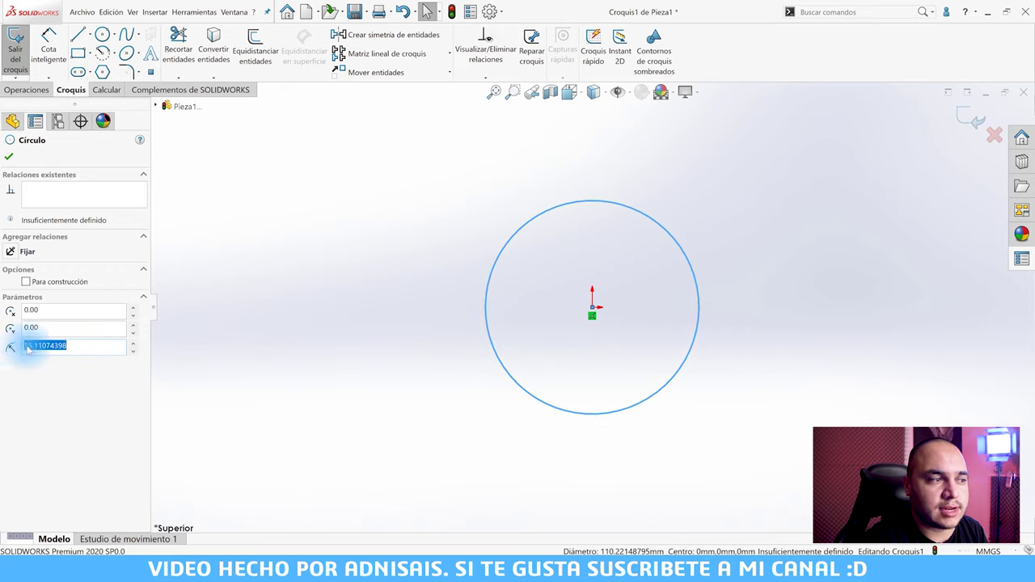
pyautogui.moveTo(647, 219)
pyautogui.mouseDown()
pyautogui.moveTo(660, 229)
pyautogui.moveTo(679, 220)
pyautogui.mouseUp()
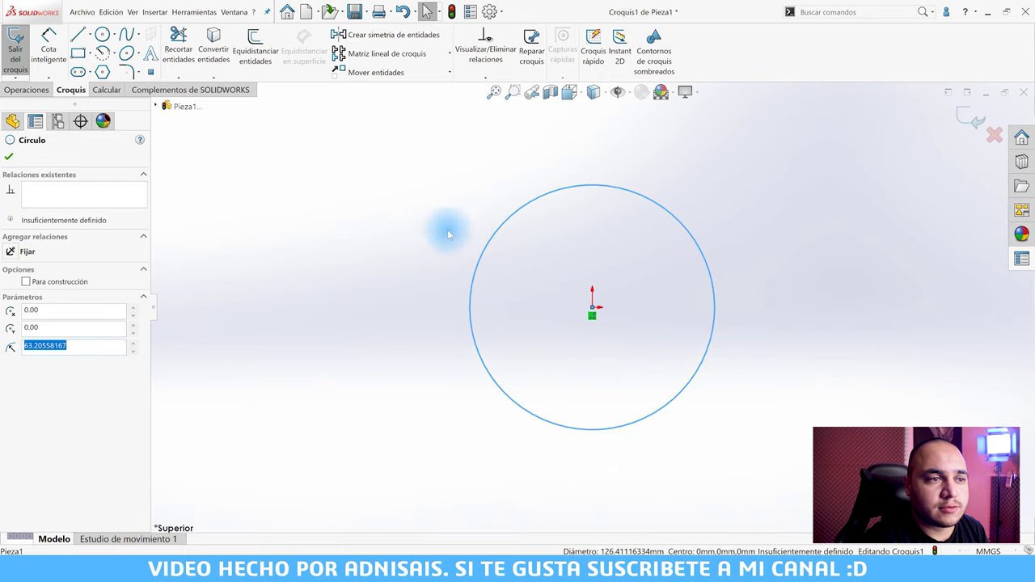
pyautogui.click(416, 212)
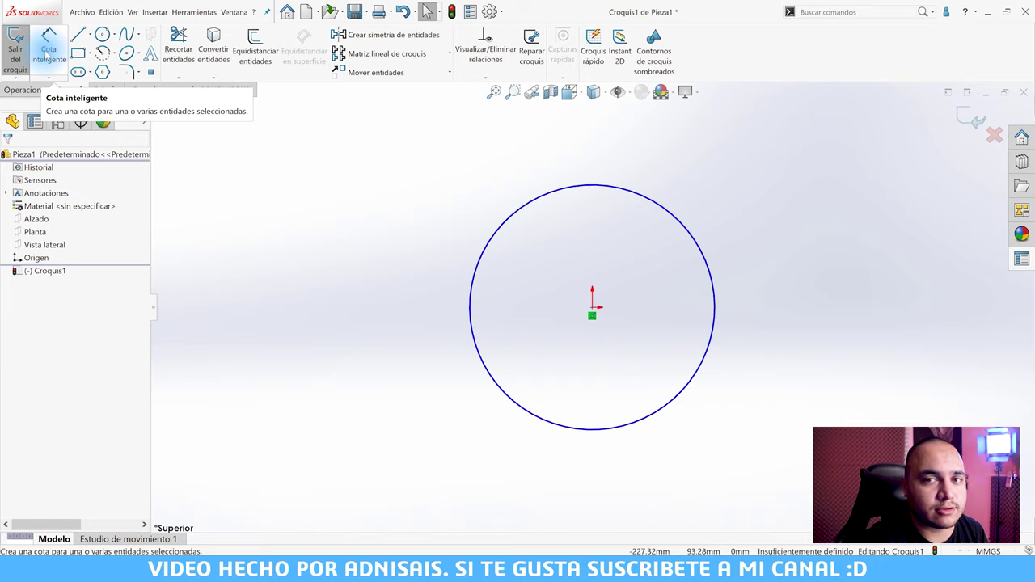
# - Dimension the circle's diameter as 33 mm with Cota inteligente
pyautogui.click(47, 57)
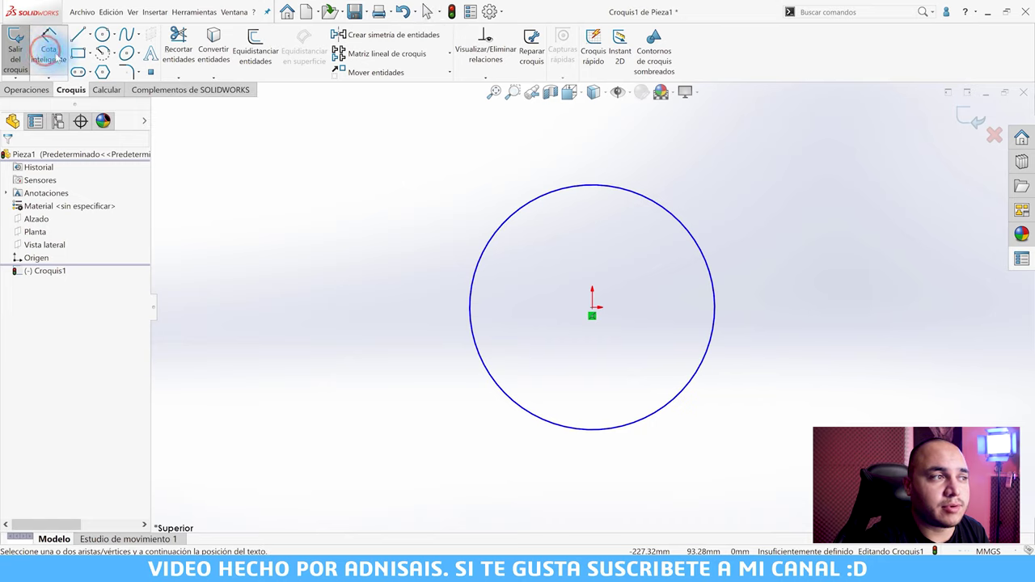
pyautogui.click(551, 199)
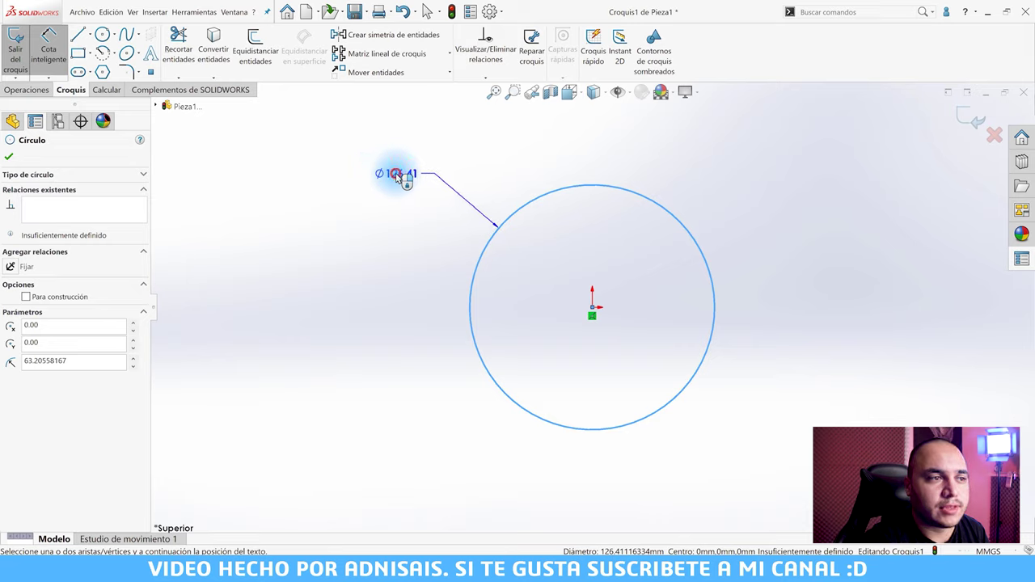
pyautogui.click(397, 175)
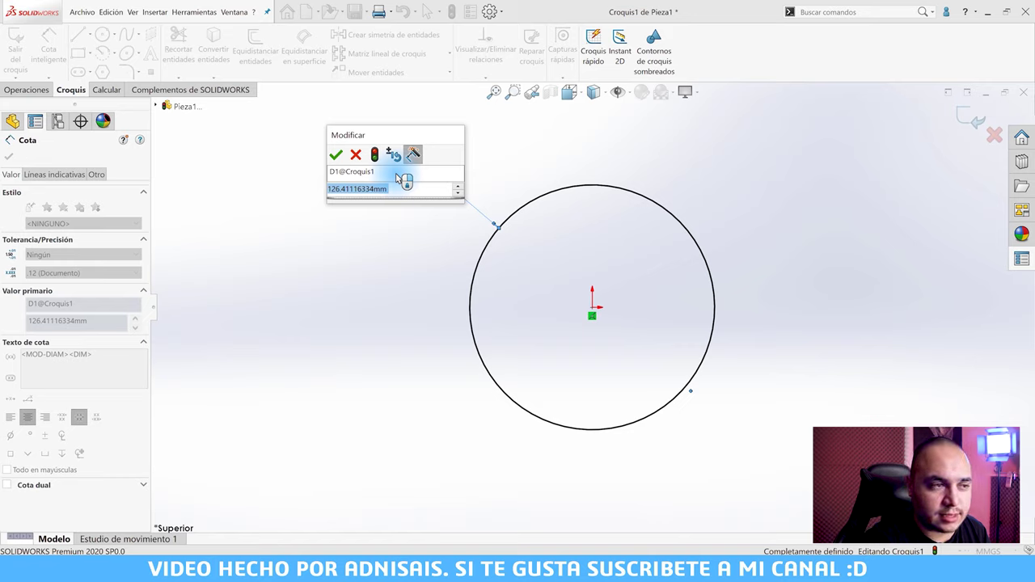
pyautogui.write('33')
pyautogui.press('Return')
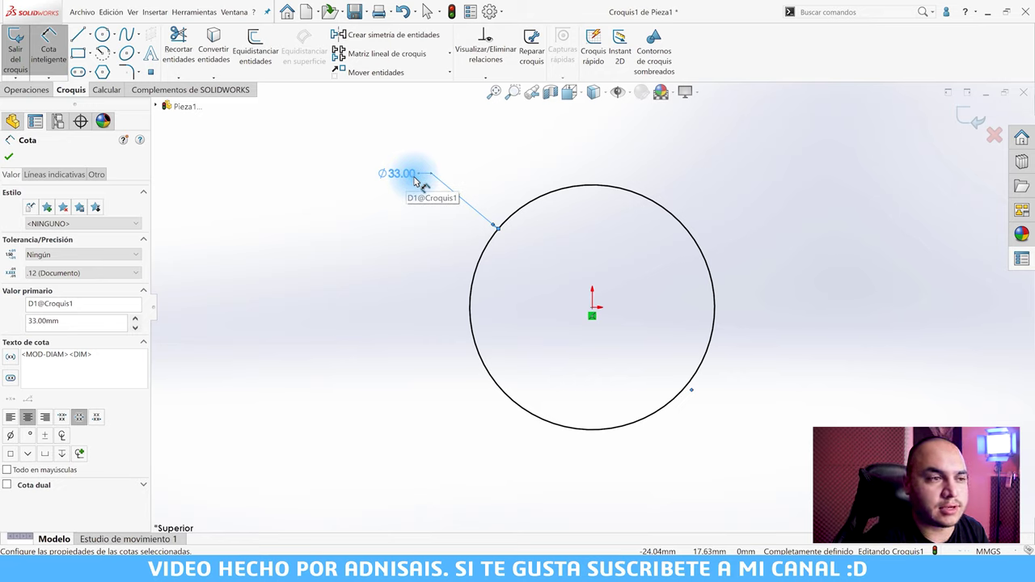
pyautogui.click(372, 277)
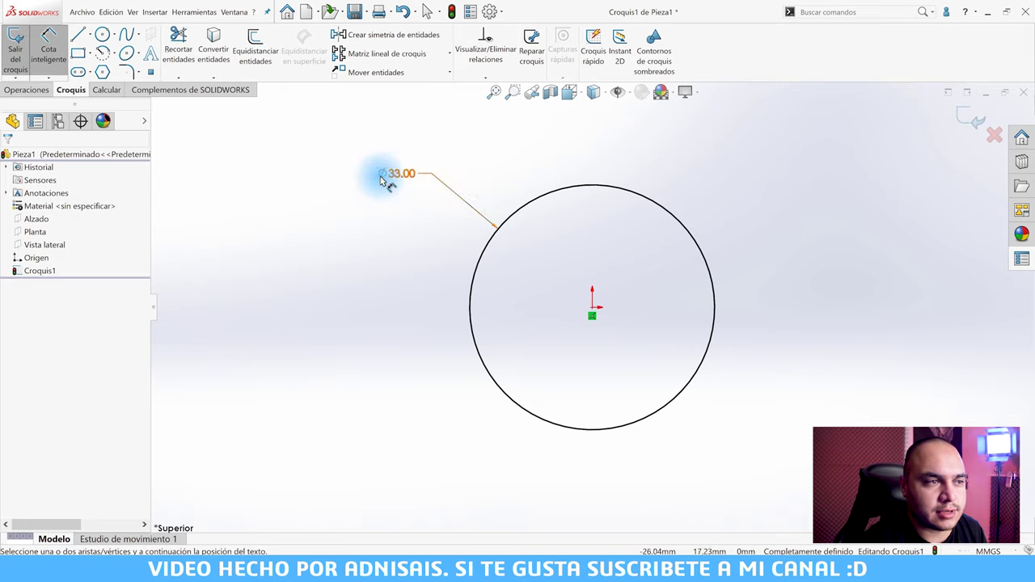
# - Extrude the Ø33 circle 58 mm with Extruir saliente/base, creating Saliente-Extruir1
pyautogui.click(34, 92)
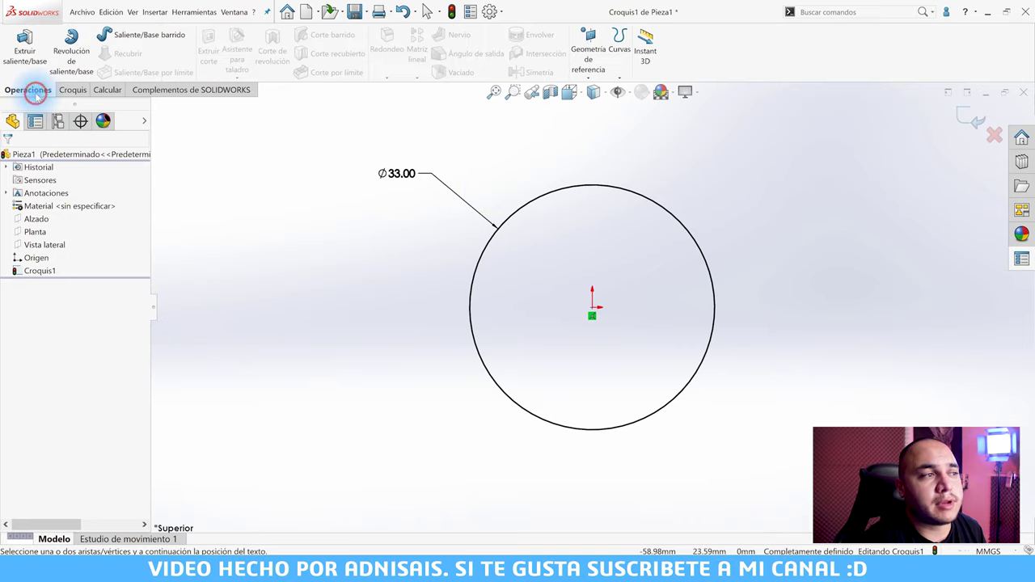
pyautogui.click(30, 64)
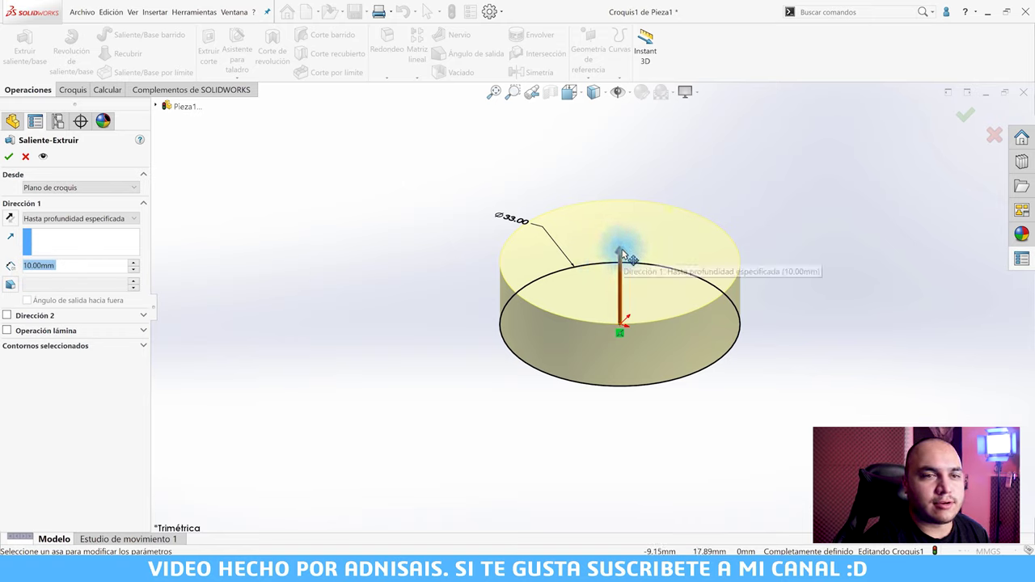
pyautogui.click(624, 257)
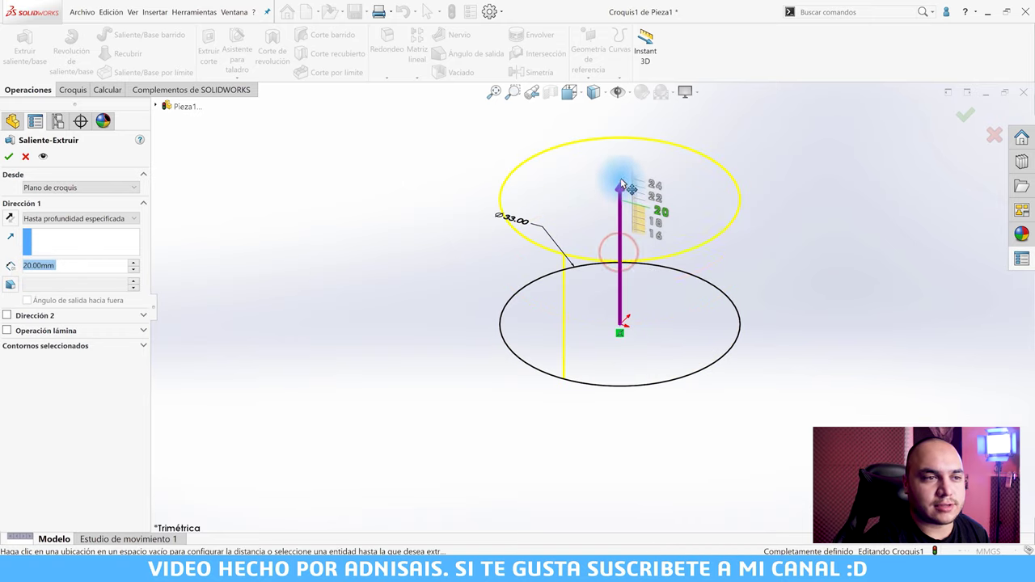
pyautogui.click(619, 176)
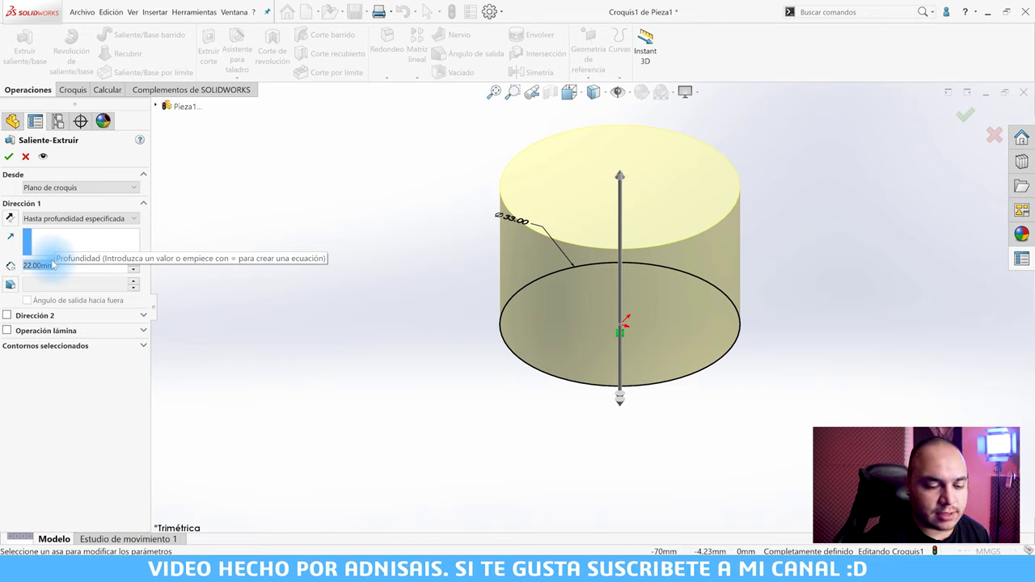
pyautogui.write('58')
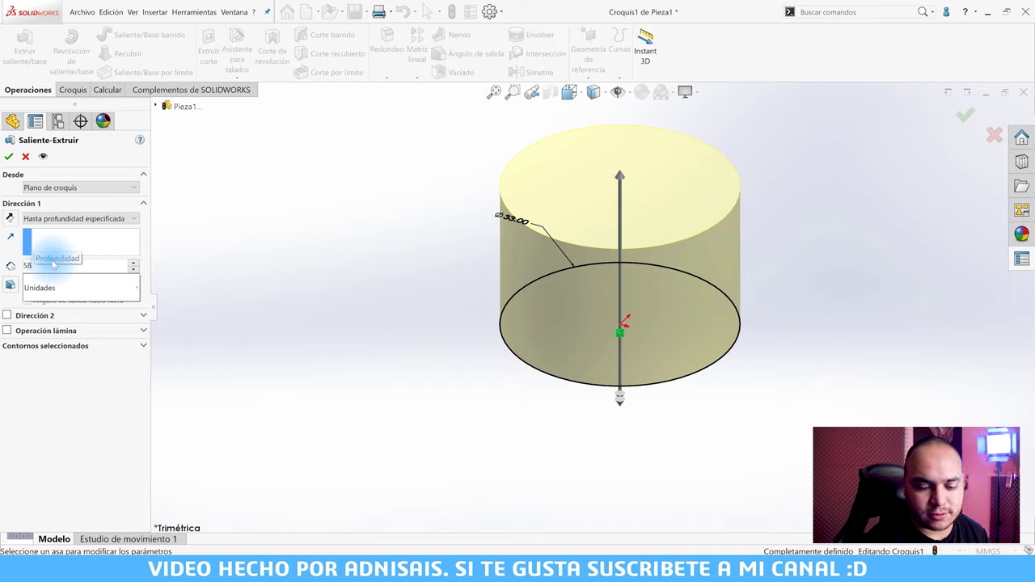
pyautogui.press('Return')
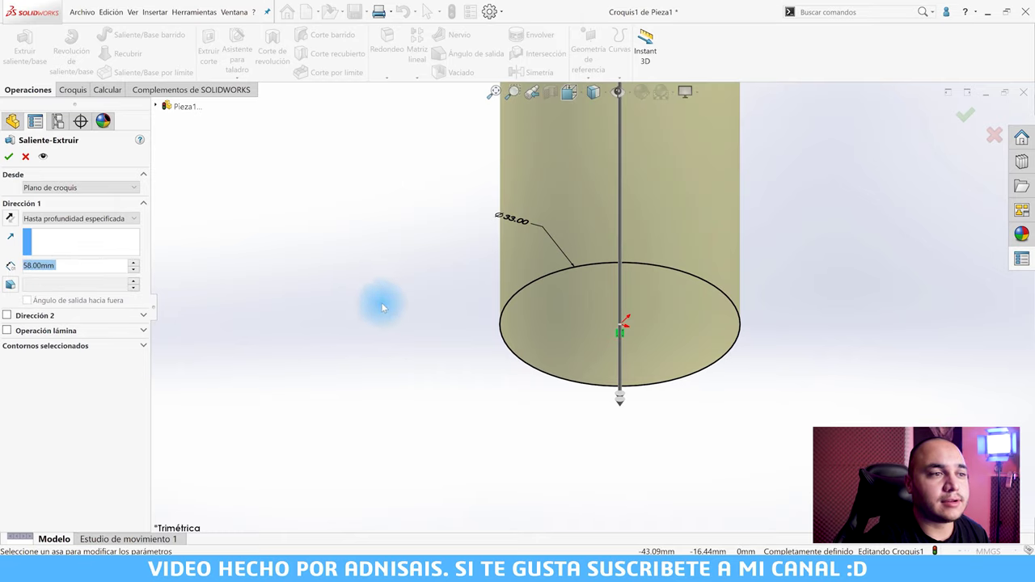
pyautogui.scroll(2, 550, 235)
pyautogui.scroll(1, 652, 162)
pyautogui.scroll(1, 652, 166)
pyautogui.scroll(-1, 647, 190)
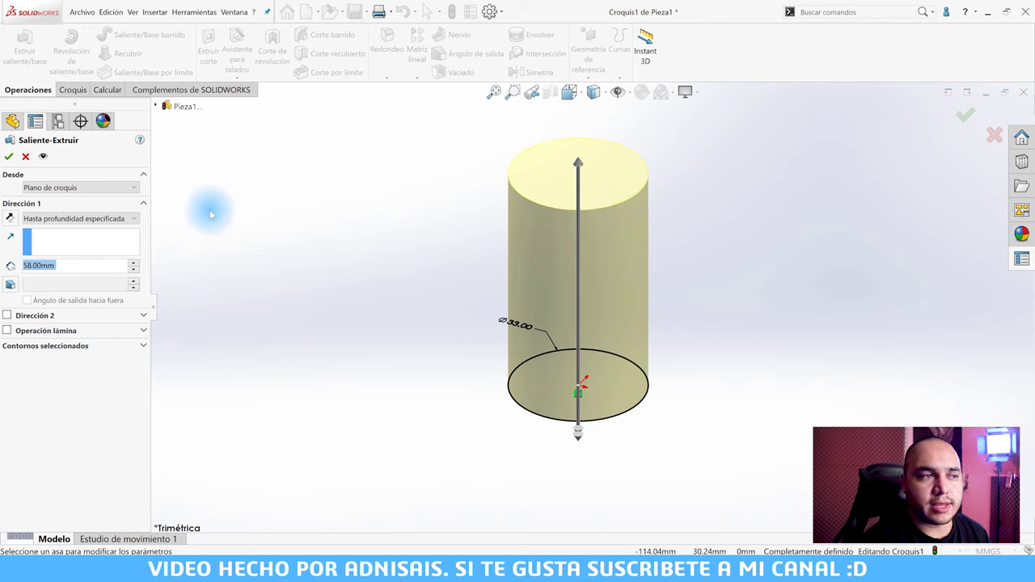
pyautogui.click(9, 157)
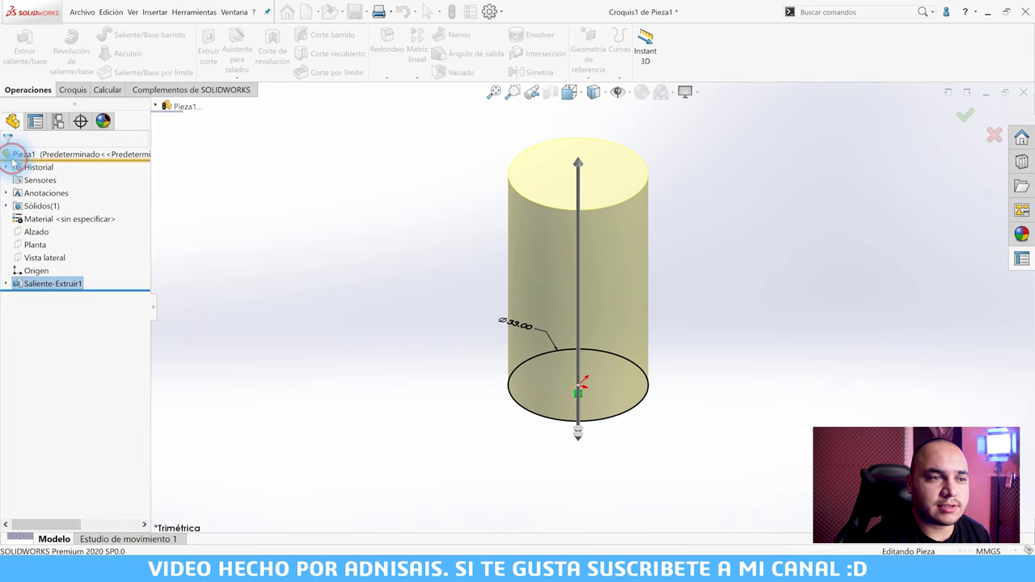
pyautogui.click(281, 216)
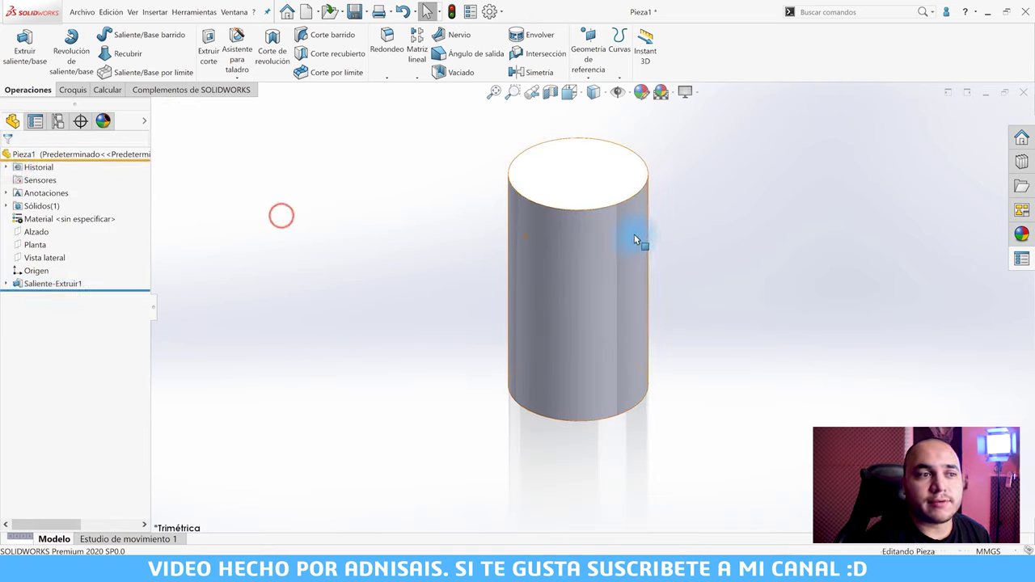
pyautogui.moveTo(688, 229)
pyautogui.mouseDown(button='middle')
pyautogui.moveTo(637, 203)
pyautogui.moveTo(664, 214)
pyautogui.mouseUp(button='middle')
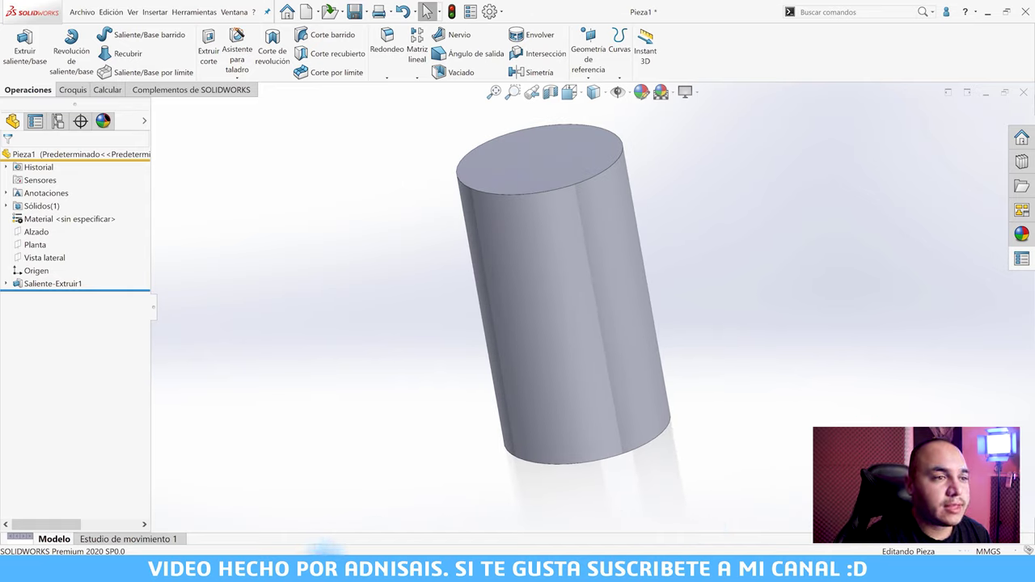
pyautogui.moveTo(596, 267); pyautogui.dragTo(695, 284, button='middle')
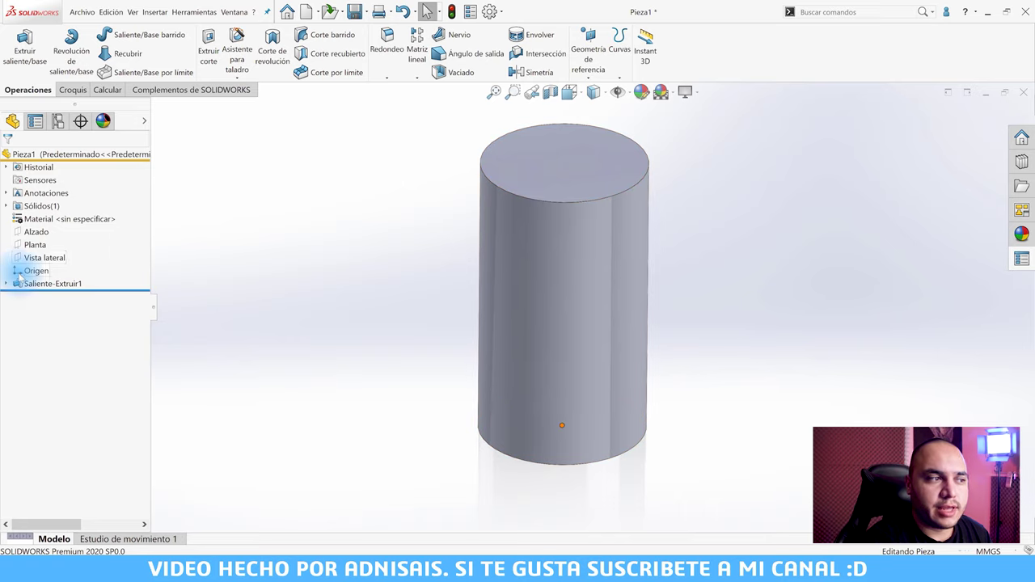
pyautogui.moveTo(53, 284)
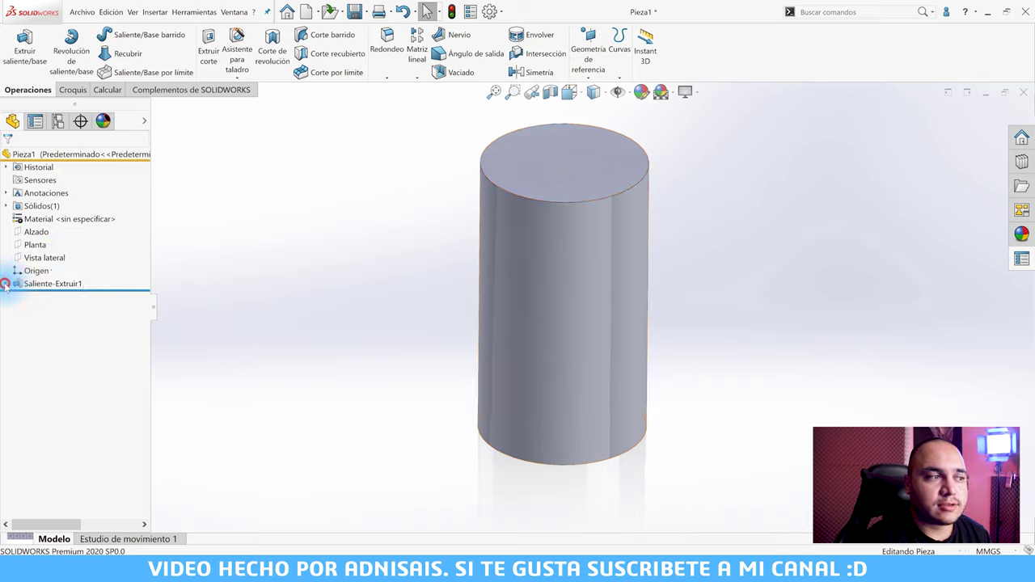
# - Inspect Saliente-Extruir1 and its sketch, showing the 58 and Ø33 dimensions
pyautogui.click(7, 284)
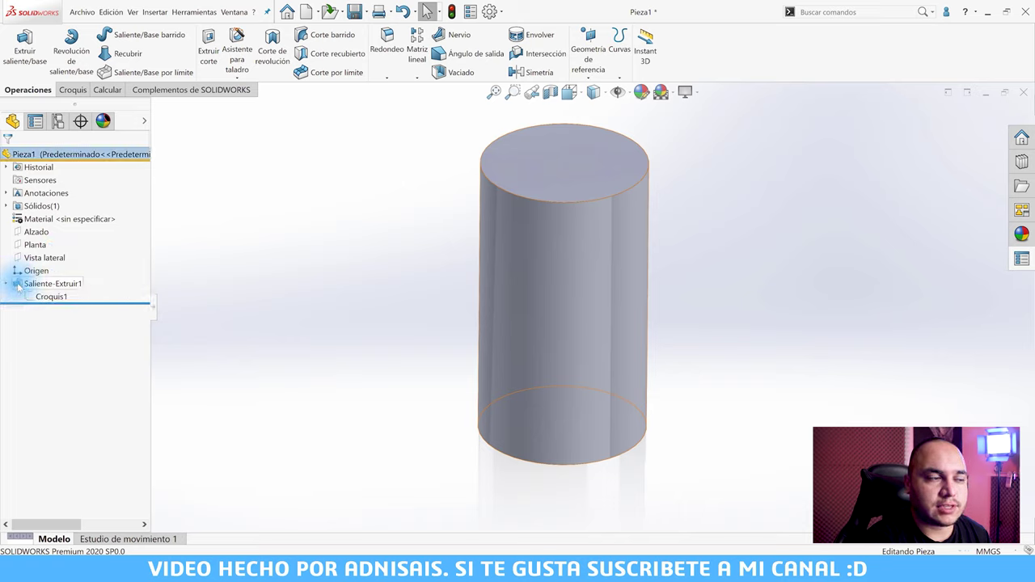
pyautogui.click(41, 283)
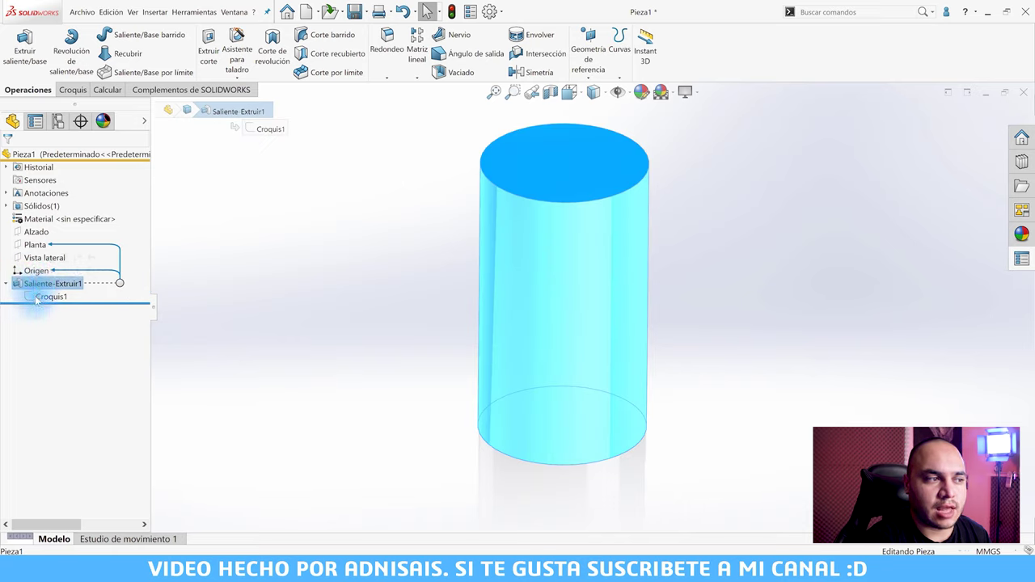
pyautogui.click(36, 298)
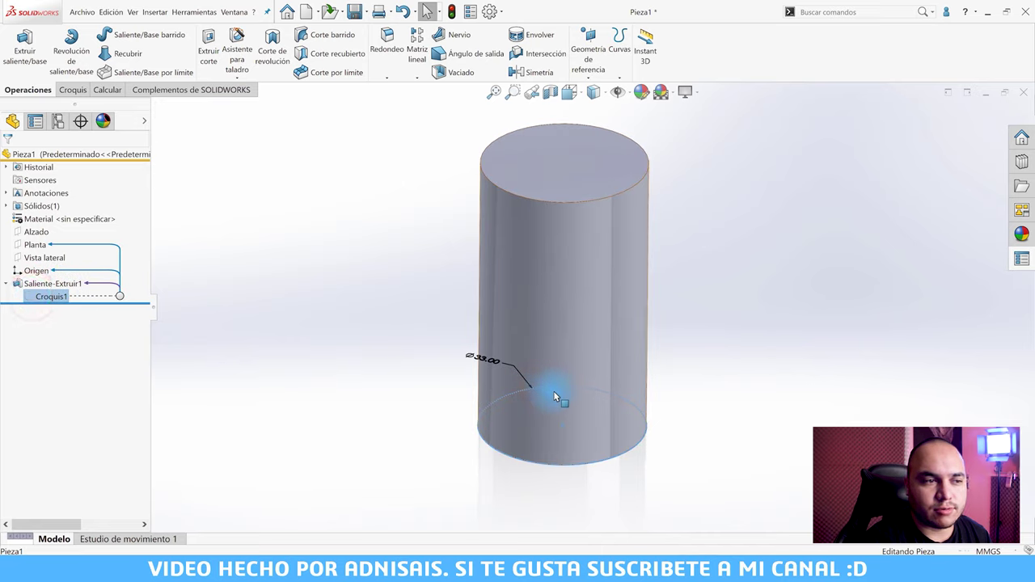
pyautogui.moveTo(554, 390); pyautogui.dragTo(564, 410, button='middle')
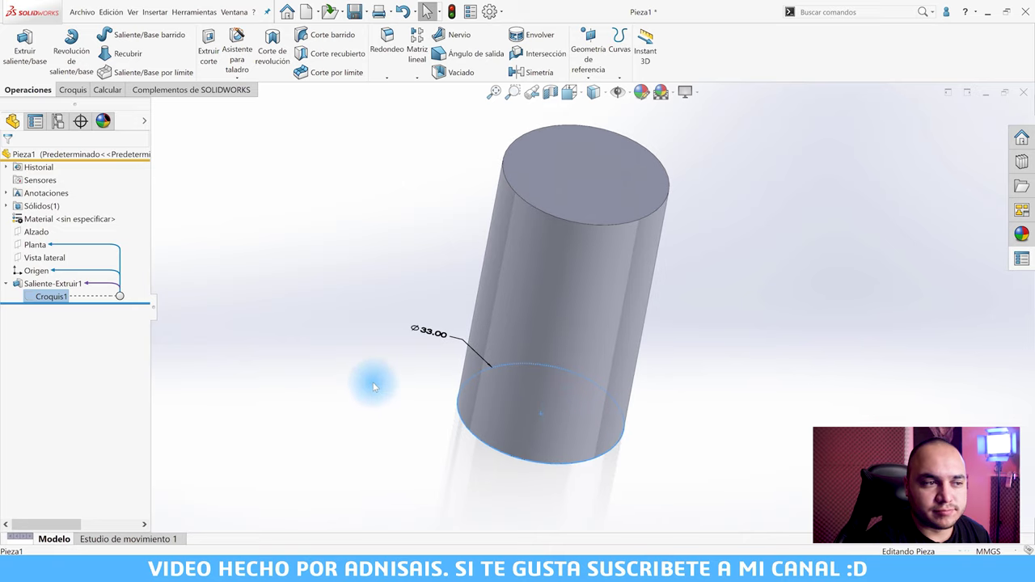
pyautogui.moveTo(373, 383); pyautogui.dragTo(194, 339)
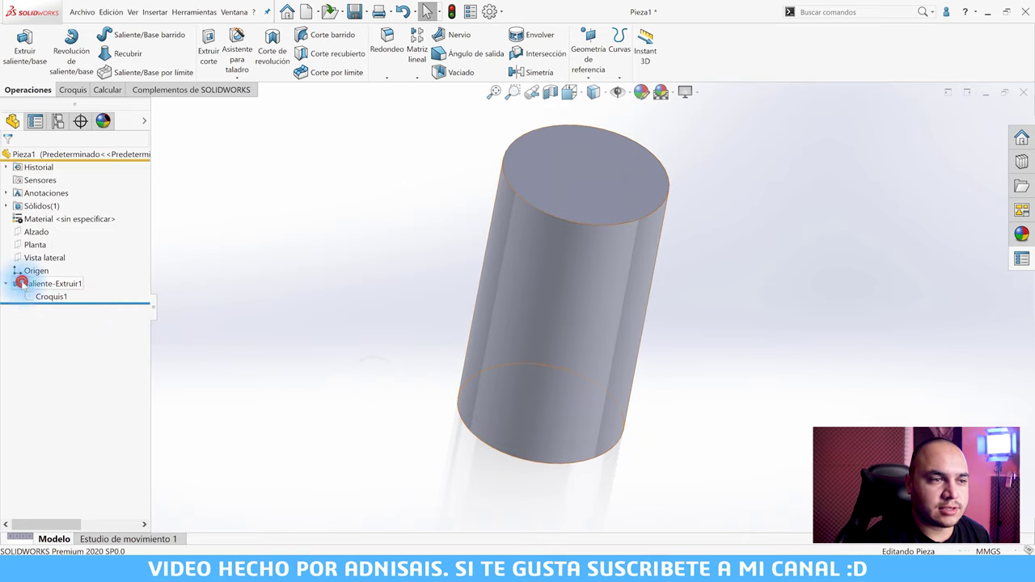
pyautogui.click(22, 283)
# - Tilt the cylinder upright, clear the selection and select its top face
pyautogui.moveTo(423, 273); pyautogui.dragTo(423, 275, button='middle')
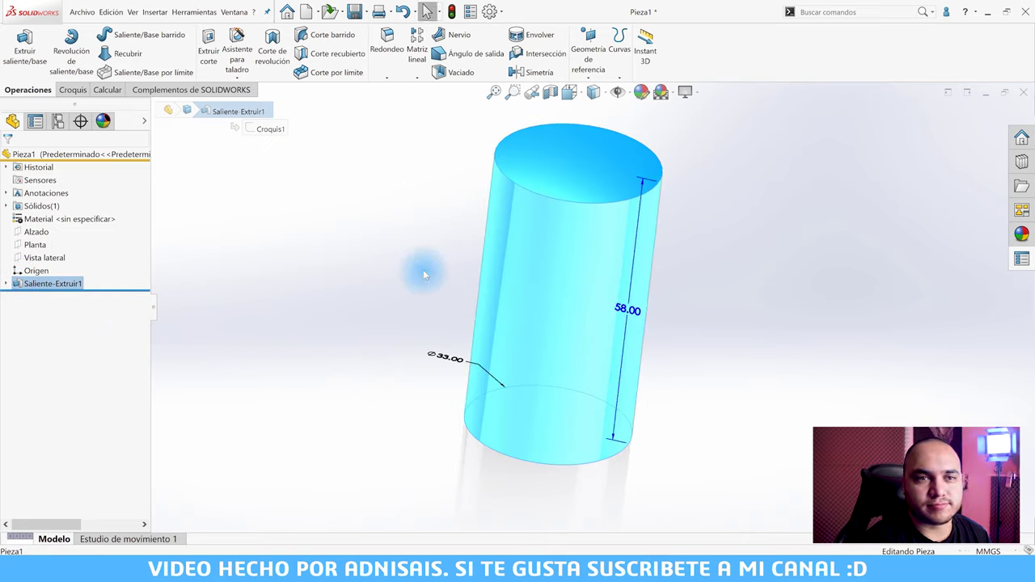
pyautogui.click(423, 274)
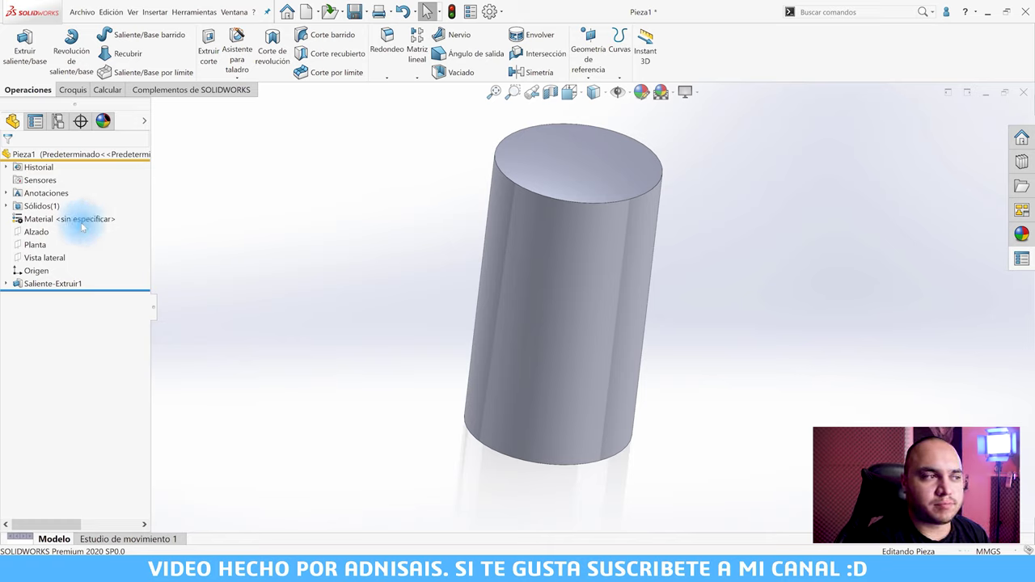
pyautogui.click(290, 249)
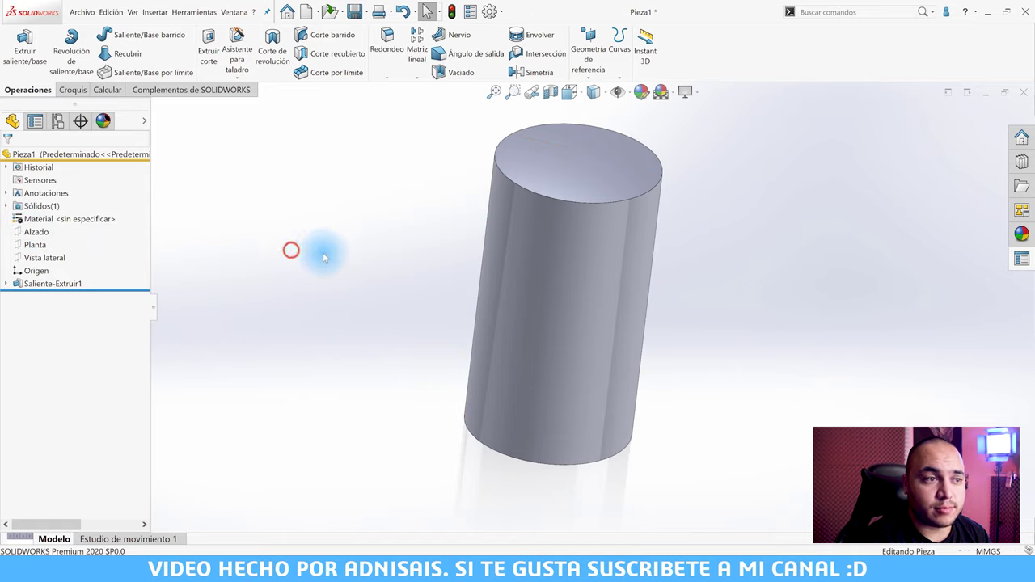
pyautogui.click(572, 162)
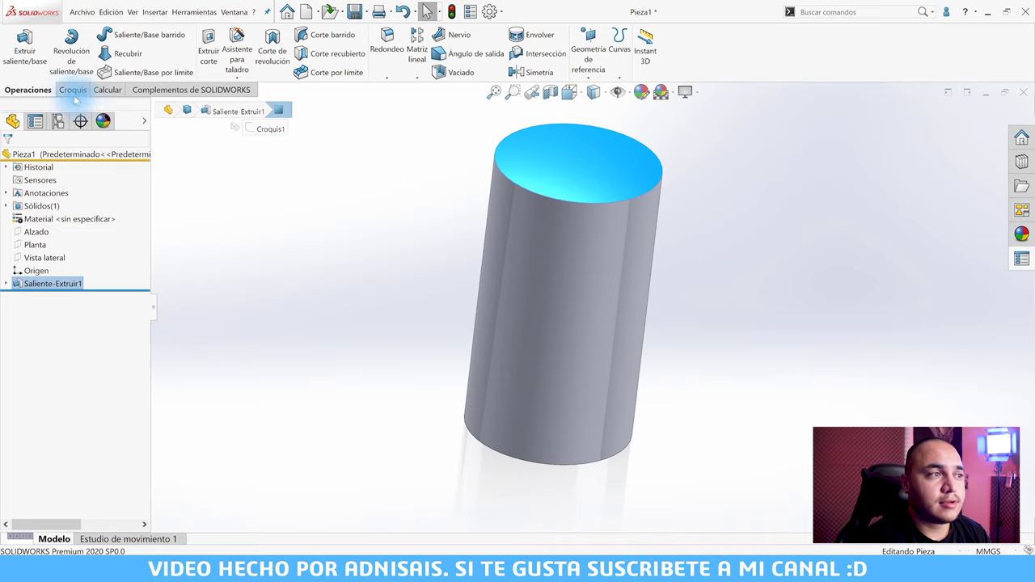
# - Start a new sketch, Croquis2, on the cylinder's top face
pyautogui.click(71, 91)
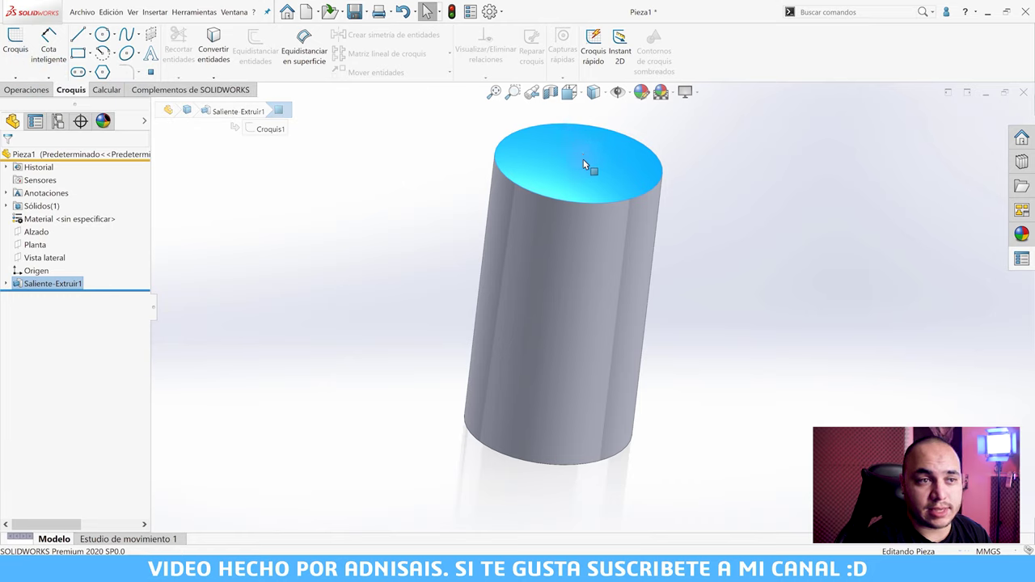
pyautogui.click(555, 175)
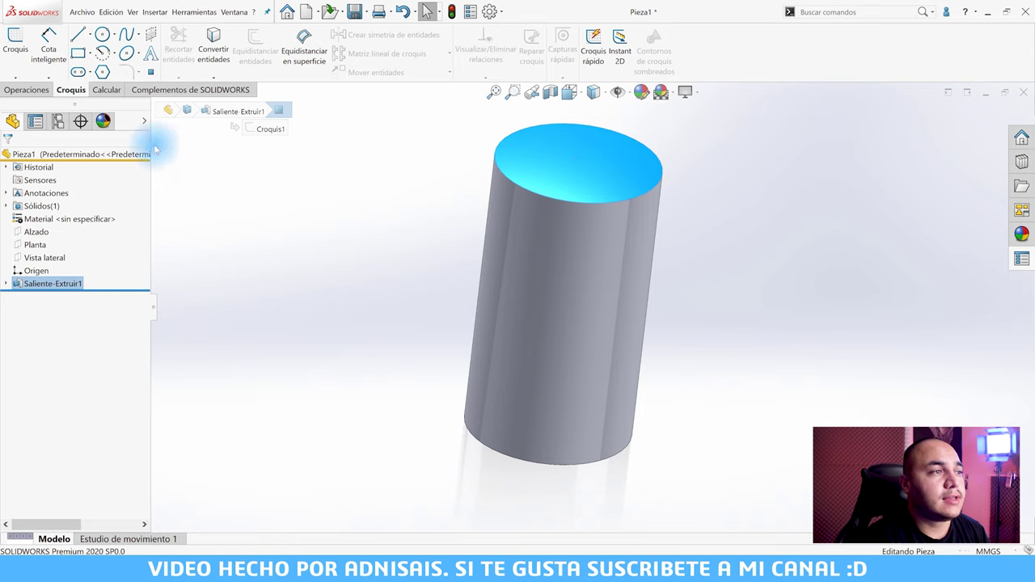
pyautogui.click(9, 44)
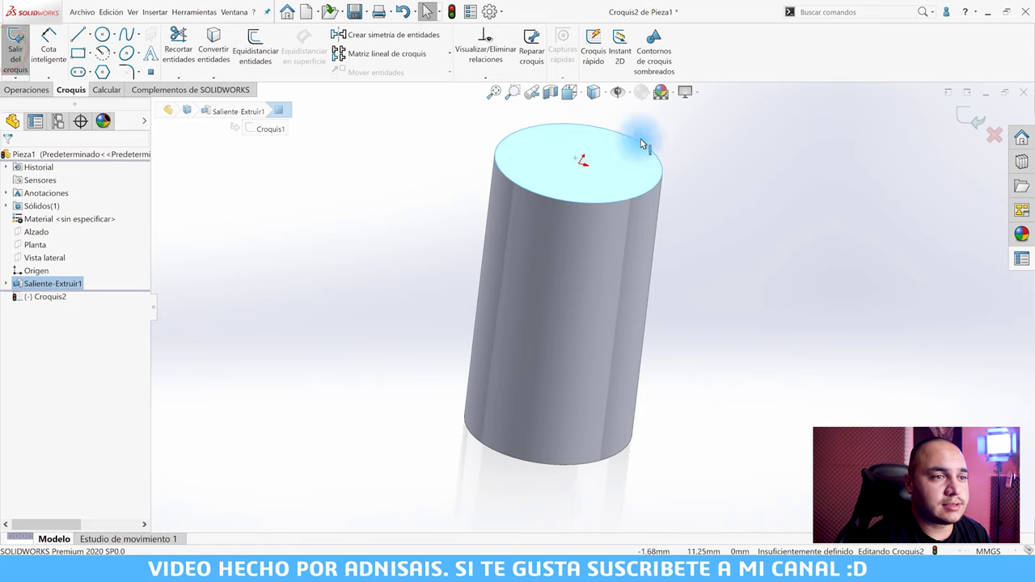
pyautogui.moveTo(636, 157); pyautogui.dragTo(620, 166, button='middle')
pyautogui.scroll(-2, 610, 196)
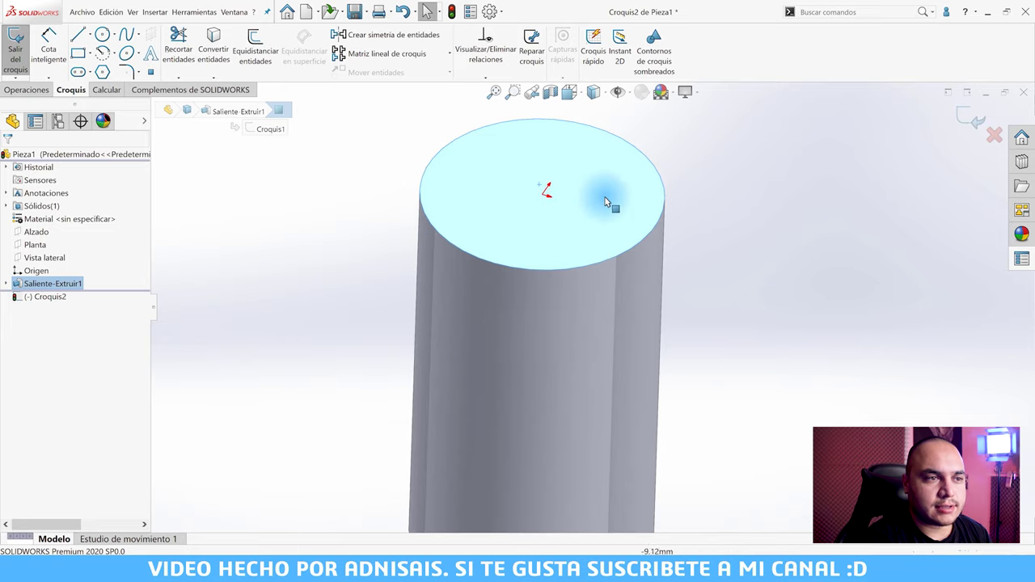
# - Draw a circle centred on the top face's origin
pyautogui.click(103, 36)
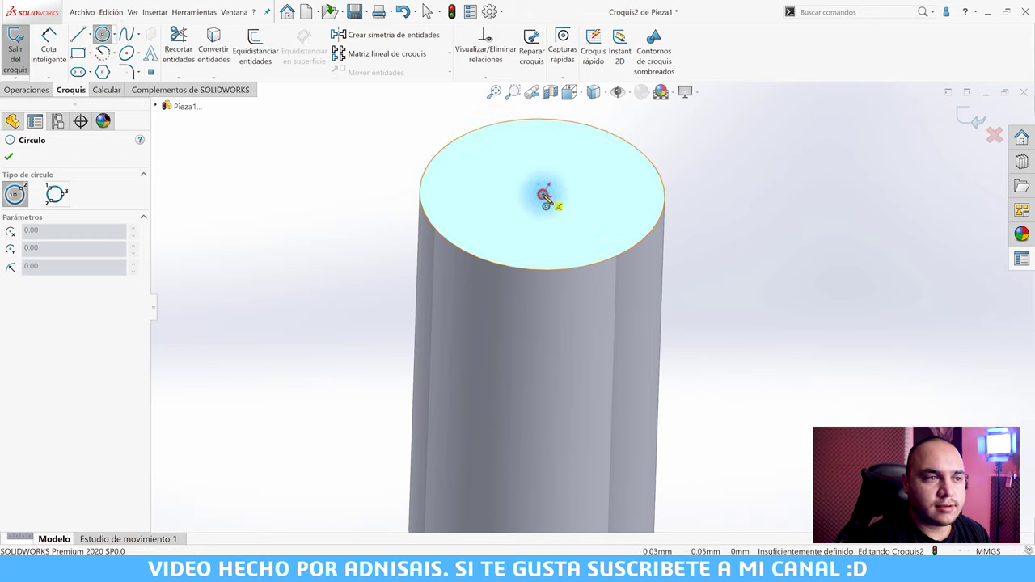
pyautogui.click(546, 197)
pyautogui.click(574, 193)
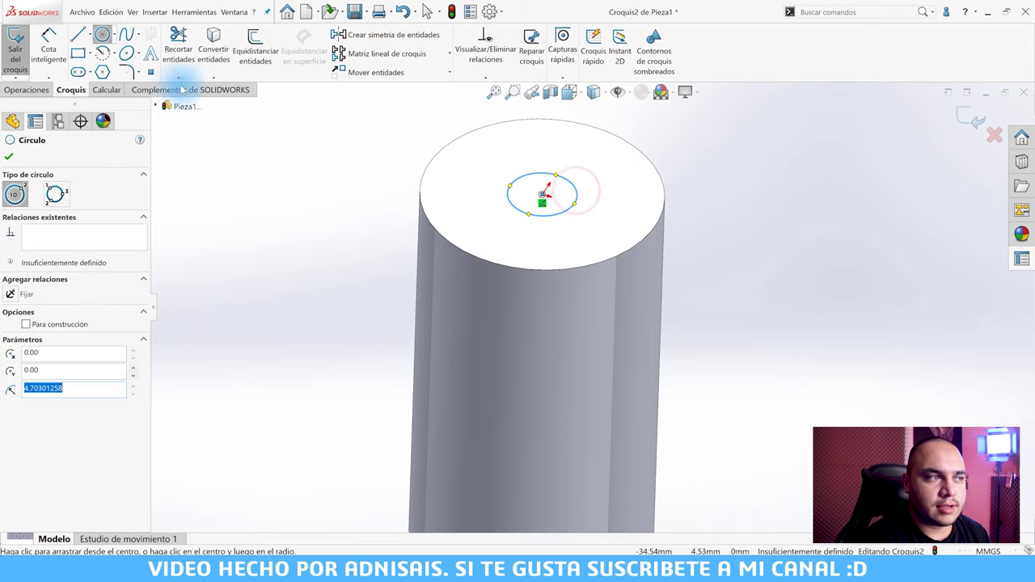
# - Dimension the circle's diameter as 9 mm with Cota inteligente
pyautogui.click(49, 50)
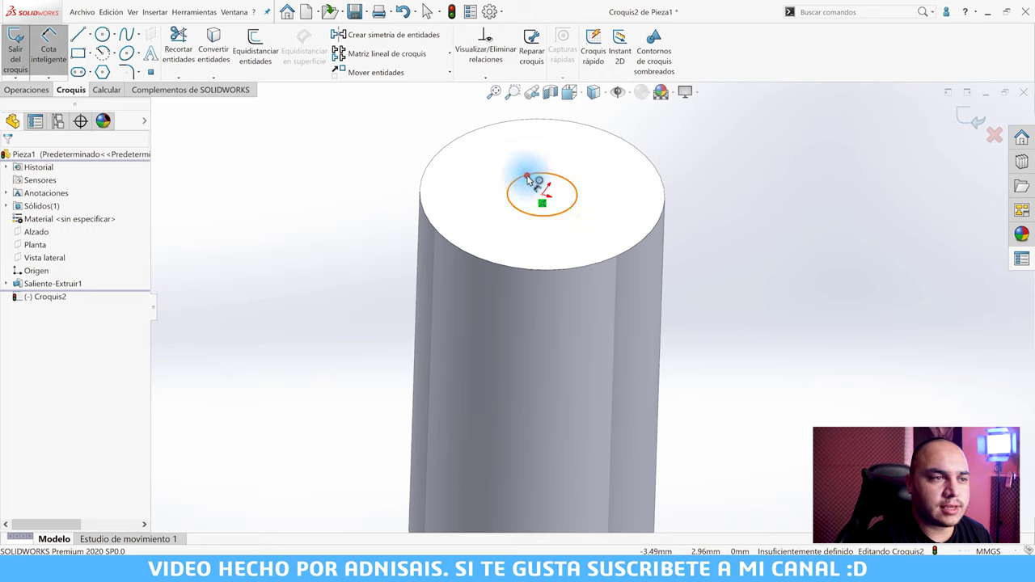
pyautogui.click(527, 178)
pyautogui.click(477, 163)
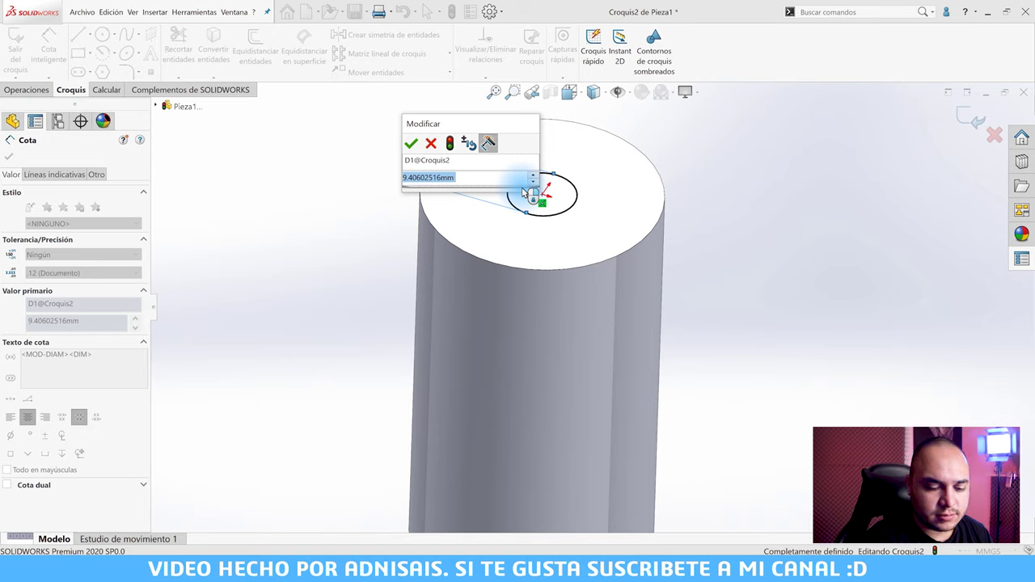
pyautogui.write('9')
pyautogui.press('Return')
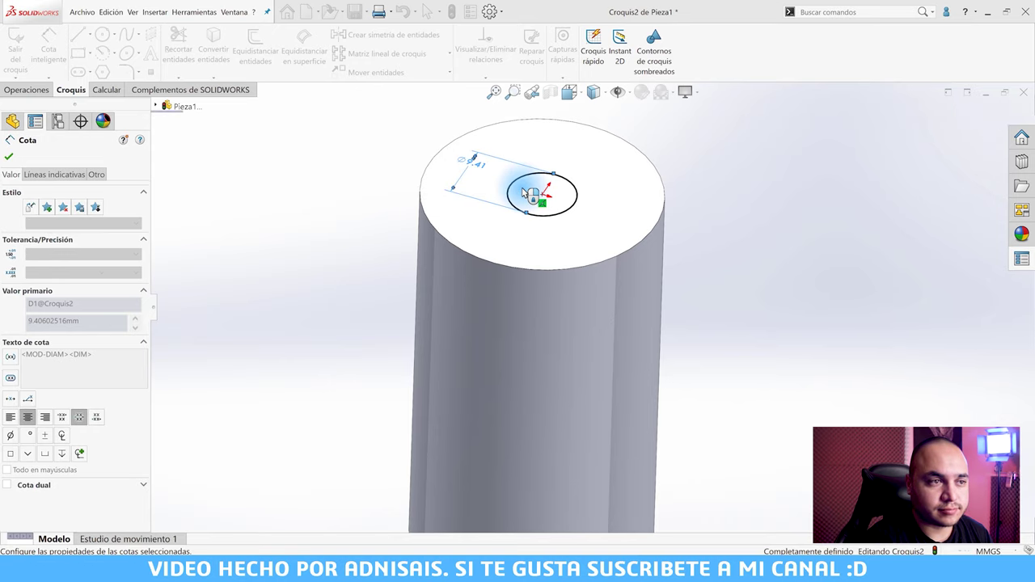
pyautogui.click(701, 153)
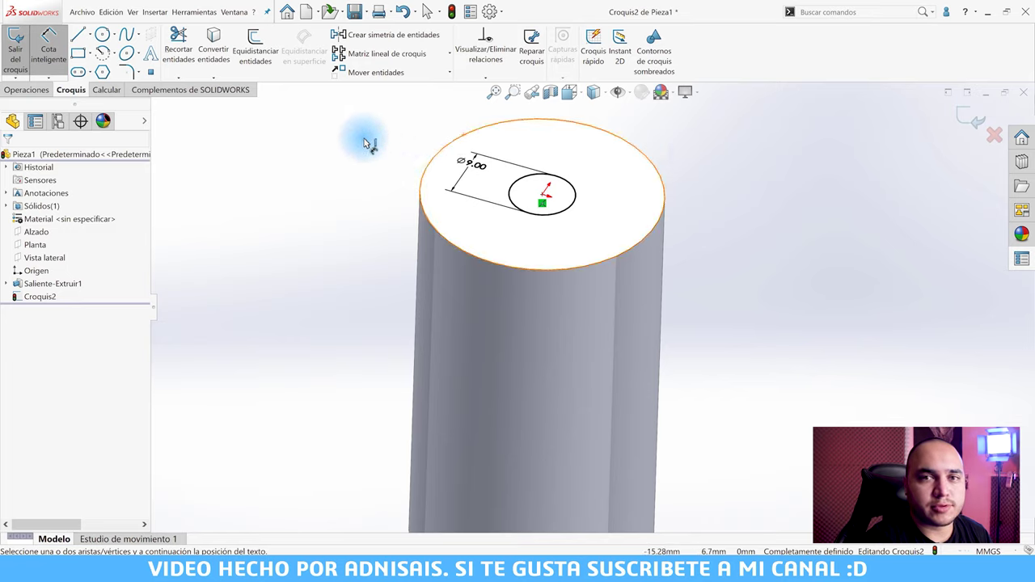
pyautogui.click(28, 89)
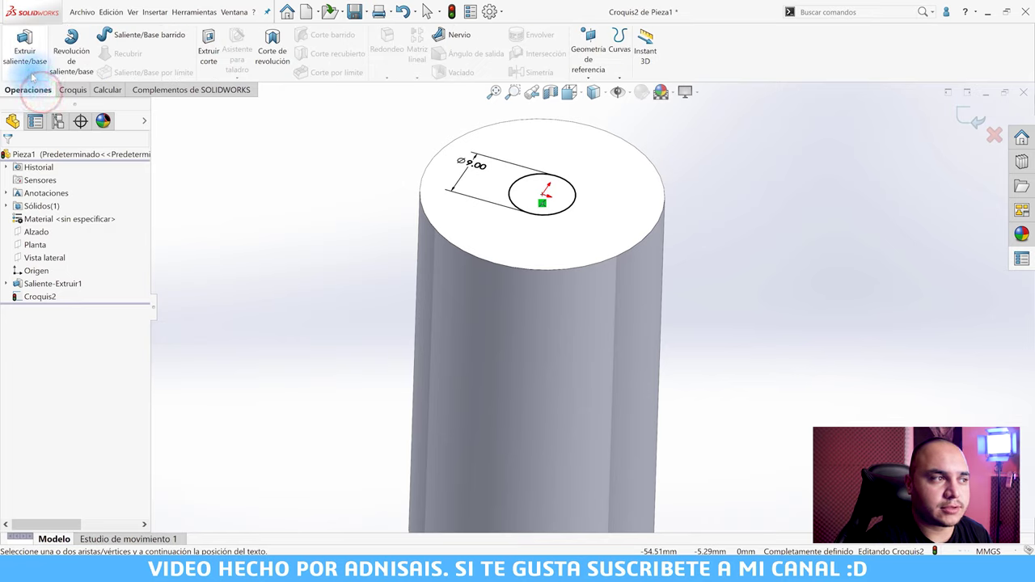
# - Extrude the Ø9 circle 3 mm upward as Saliente-Extruir2
pyautogui.click(31, 73)
pyautogui.write('3')
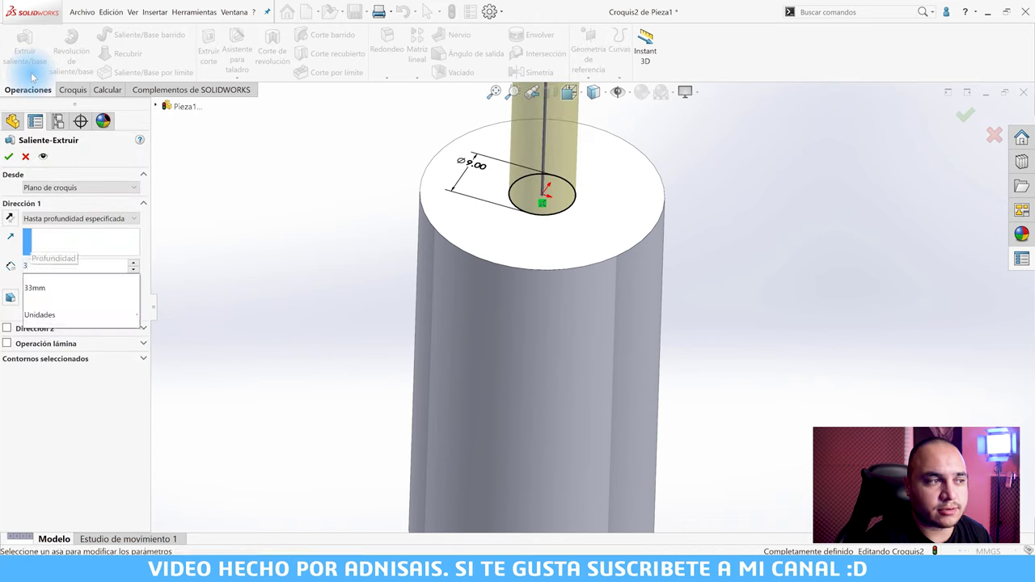
pyautogui.press('Return')
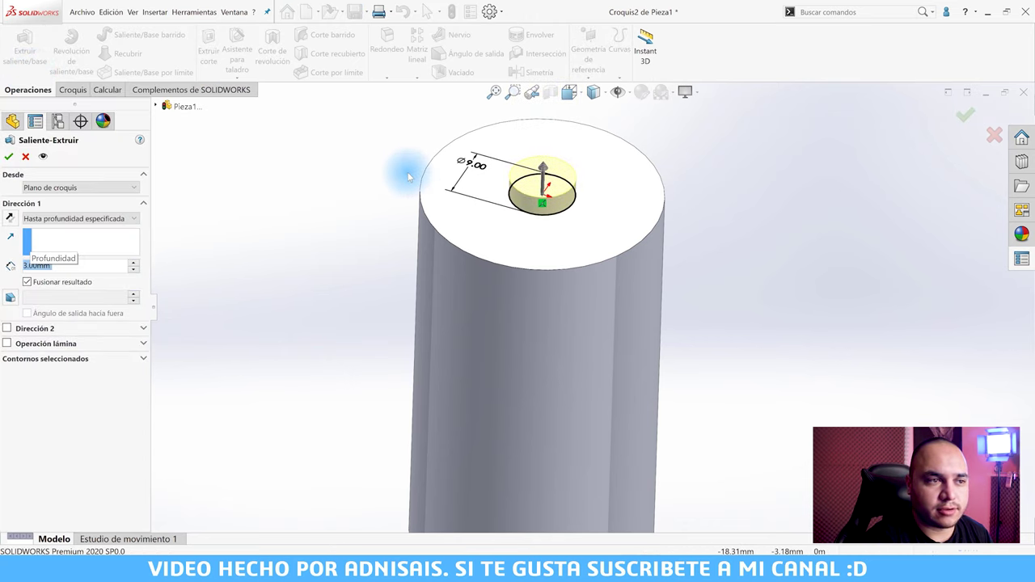
pyautogui.press('Return')
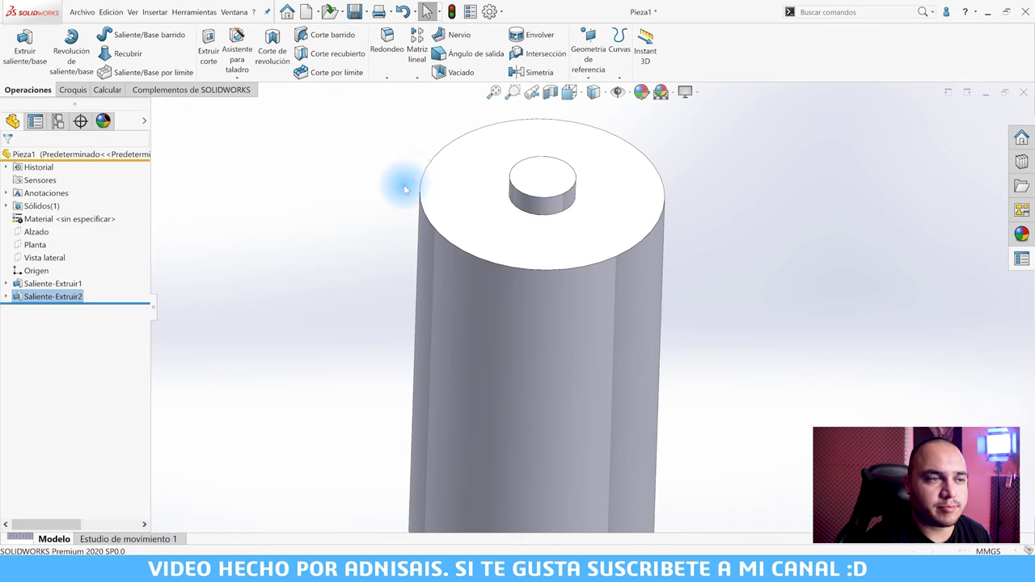
# - Deselect the new boss and show the Ø33 × 58 mm cylinder with its Ø9 mm boss in isometric view
pyautogui.scroll(-2, 558, 320)
pyautogui.scroll(-1, 633, 366)
pyautogui.click(699, 375)
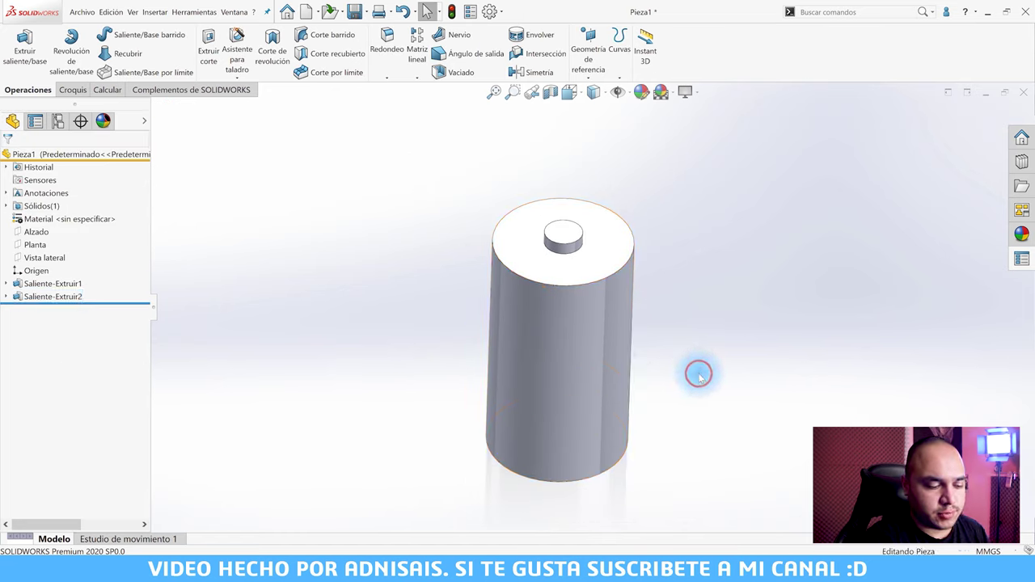
pyautogui.hotkey('ctrl', '7')
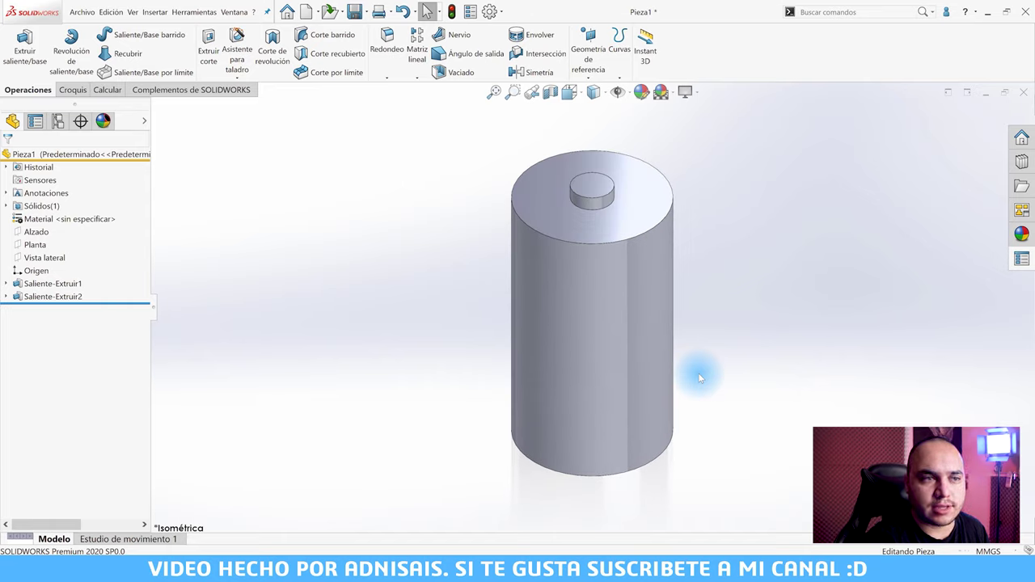
pyautogui.click(699, 376)
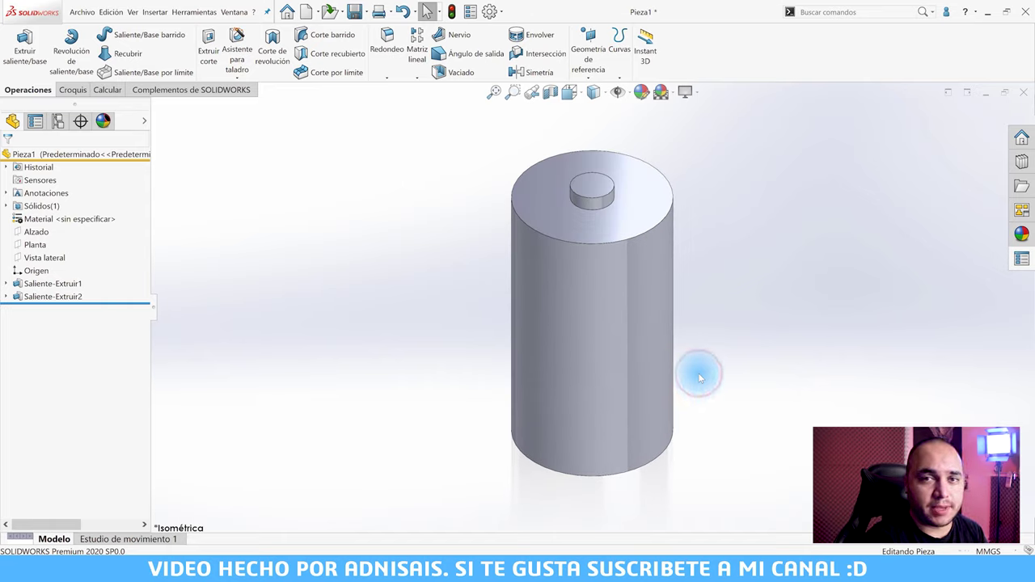